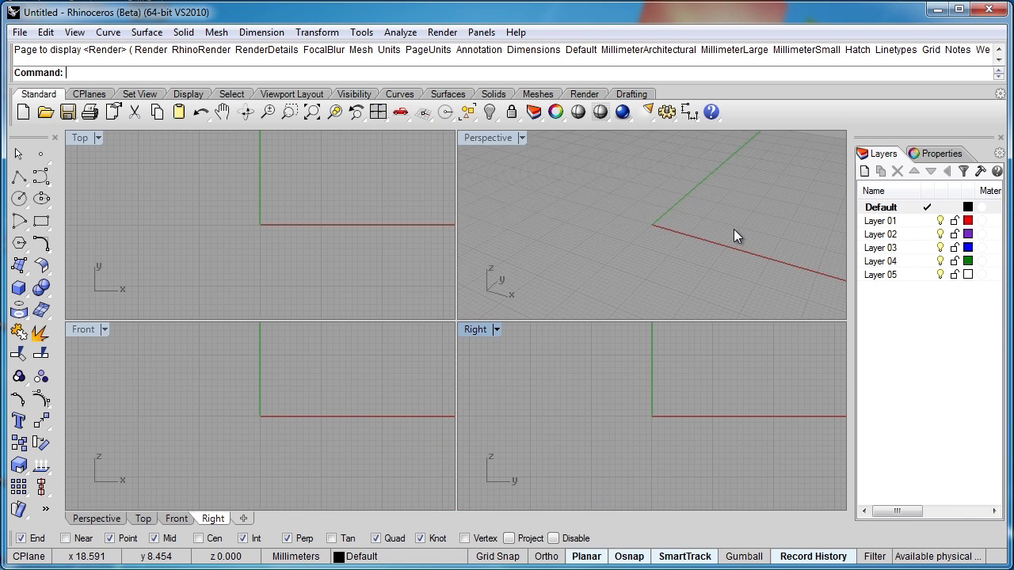
In the maximized Right view, draw a vertical 10.5 mm polyline segment upward from the origin.
double_click(474, 329)
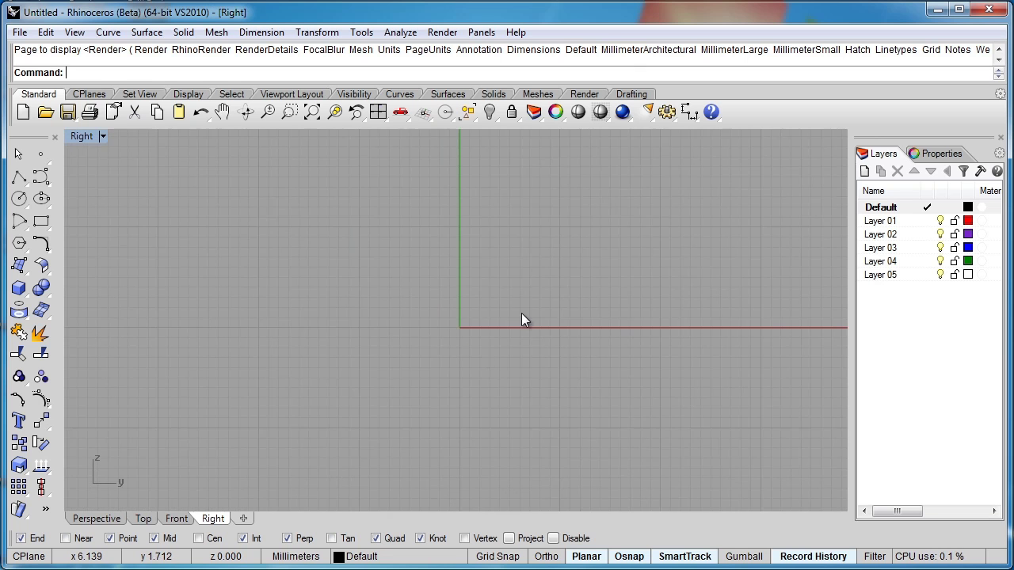
right_drag(523, 317, 466, 401)
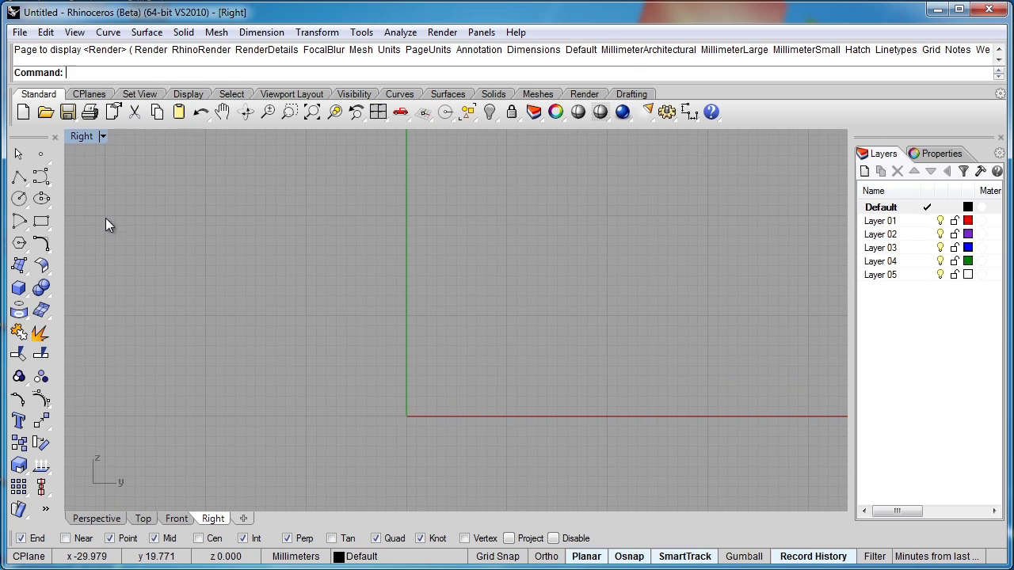
click(19, 177)
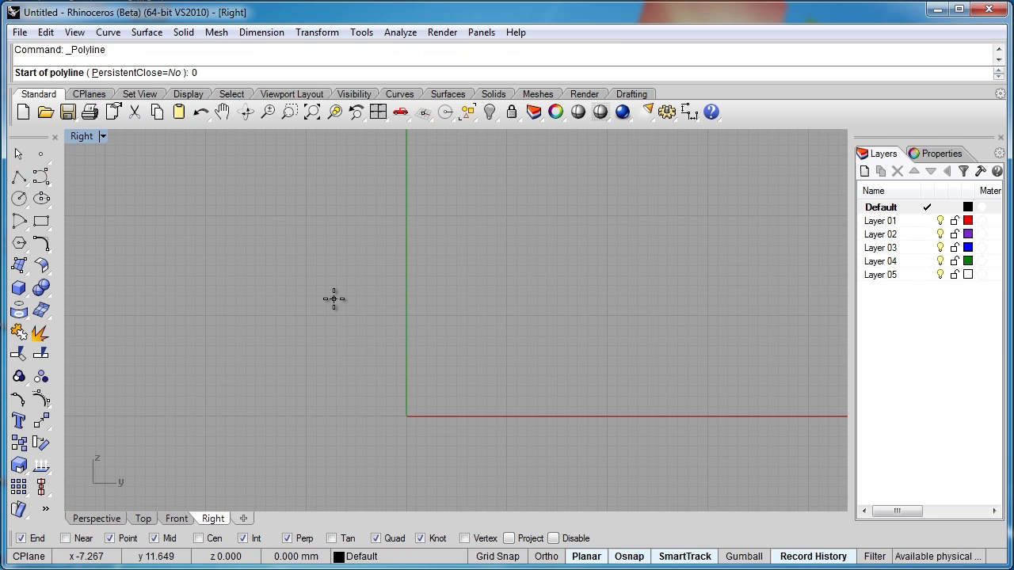
key(Return)
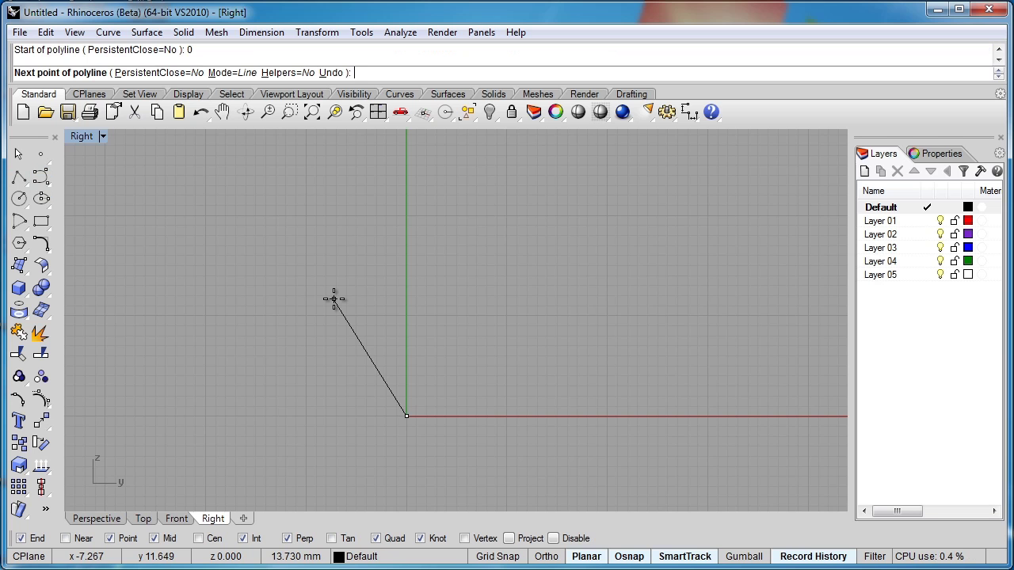
right_drag(328, 299, 455, 300)
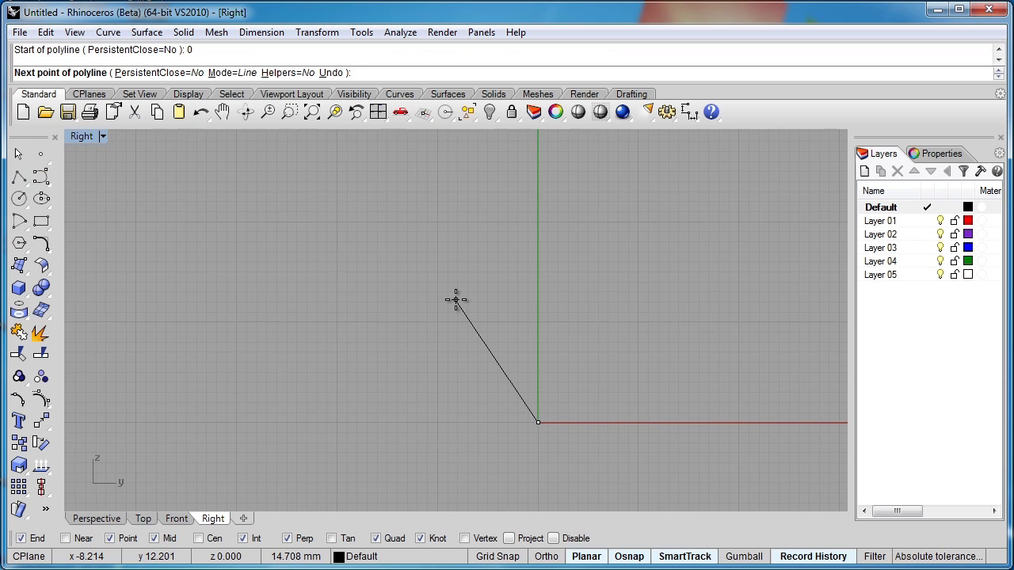
text(10.5)
key(Return)
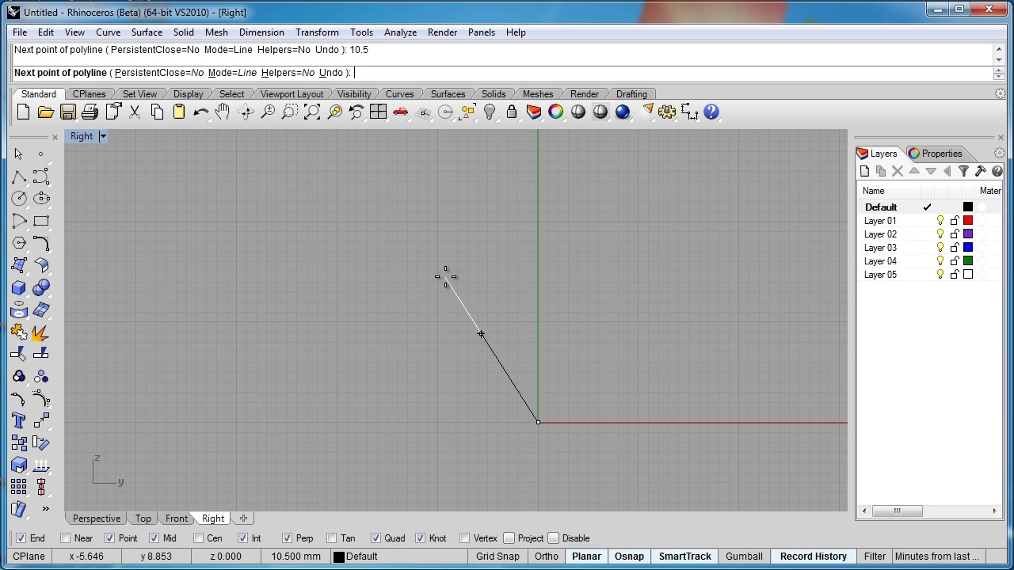
key(shift)
click(447, 277)
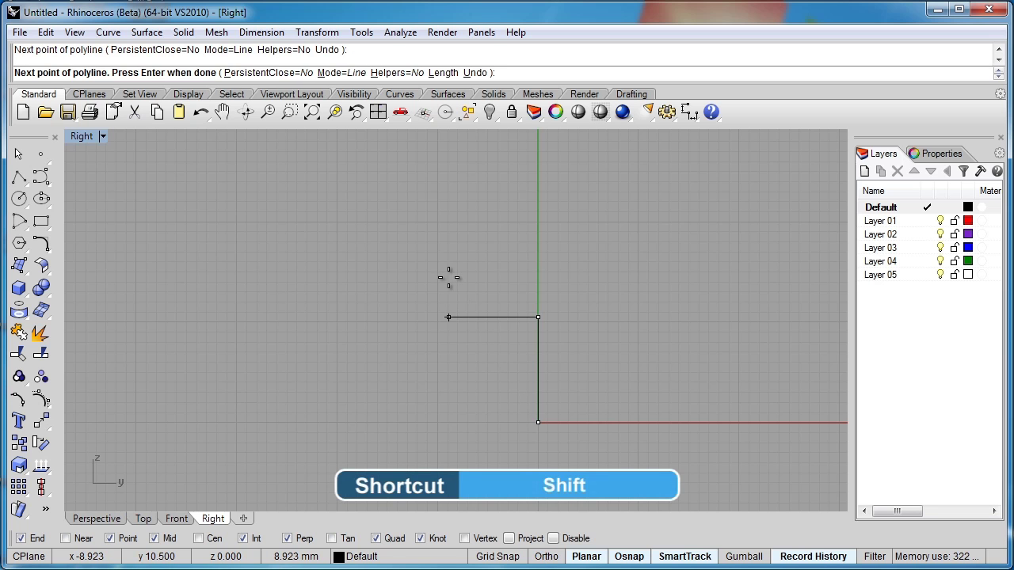
right_click(499, 344)
Lock the vertical line as a guide and hide the grid in the Right view.
scroll(525, 372, up, 2)
click(546, 370)
key(ctrl+l)
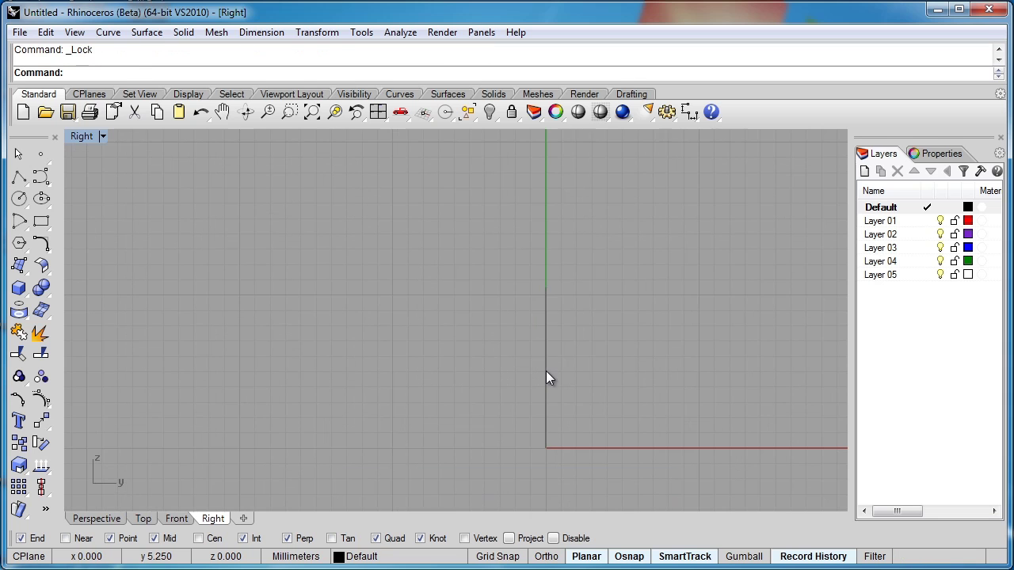
right_drag(581, 362, 491, 346)
key(F7)
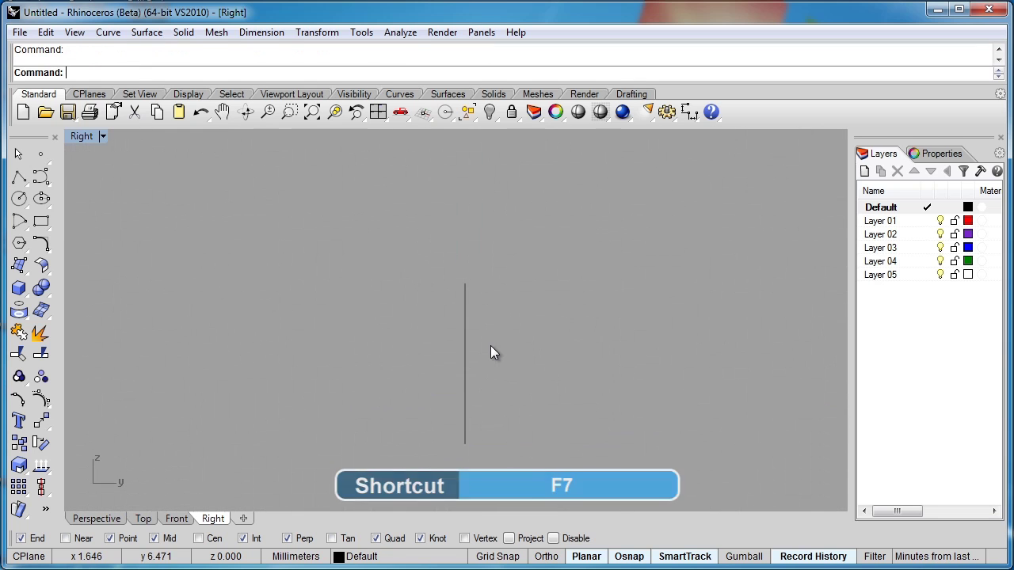
Draw a horizontal line from its midpoint at the guide line's upper end, extending 3.5 mm to each side.
scroll(534, 277, up, 2)
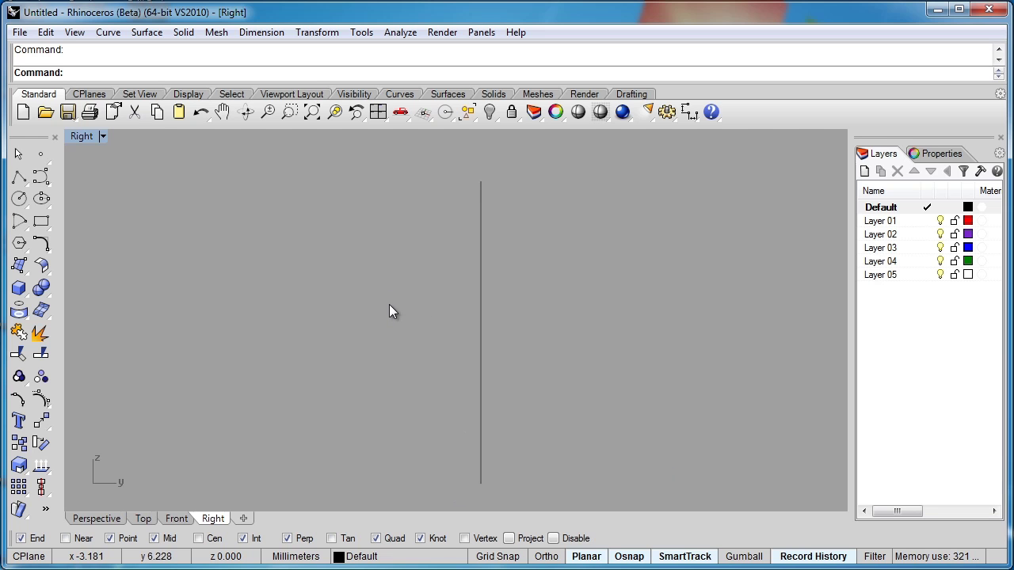
click(27, 182)
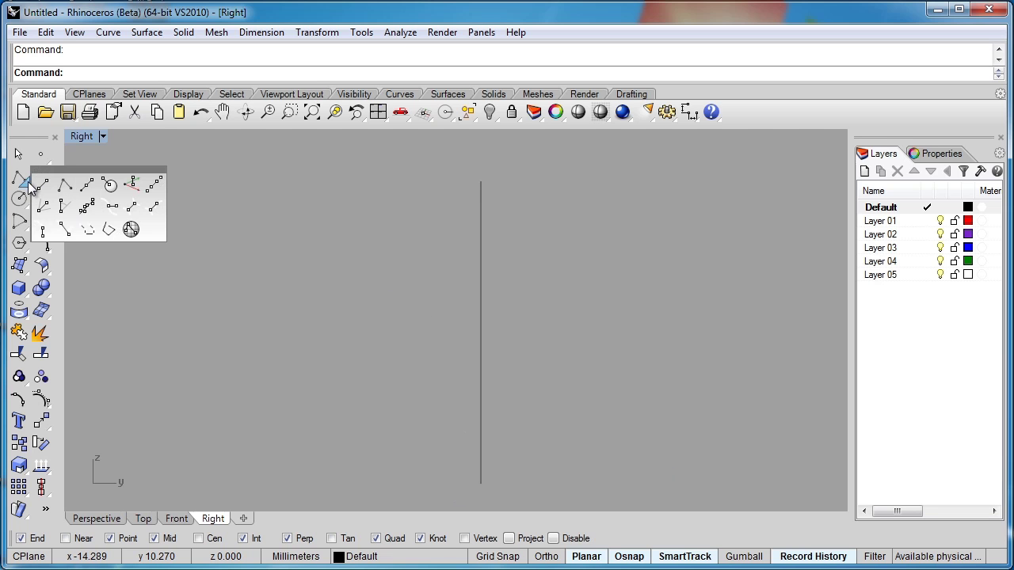
click(87, 187)
click(480, 181)
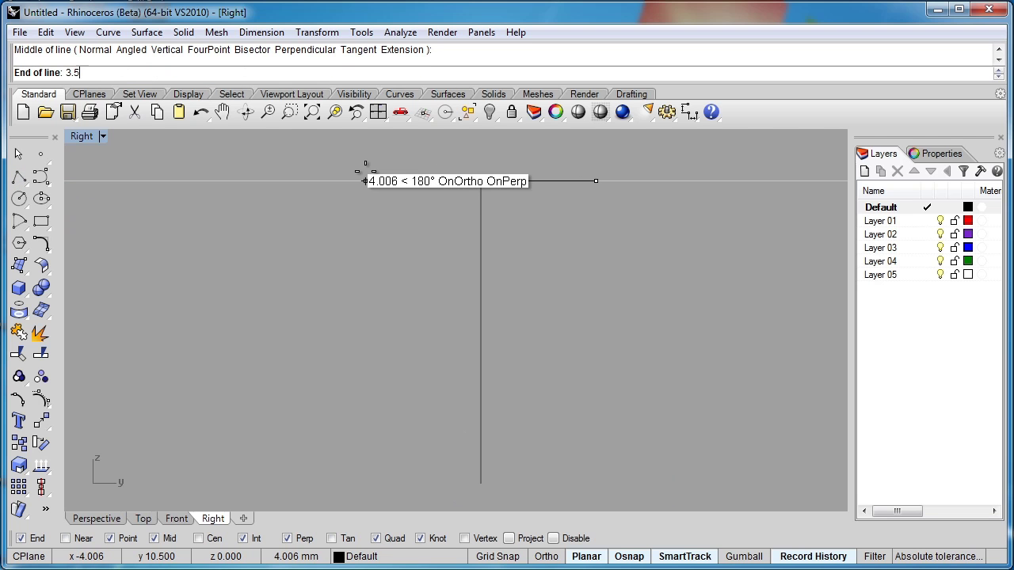
key(Return)
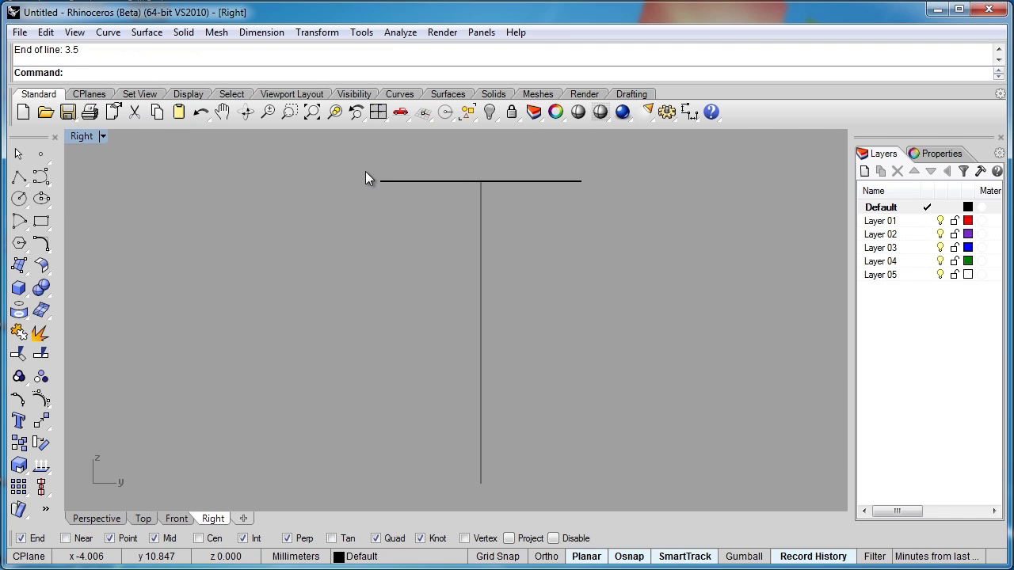
right_drag(406, 194, 426, 214)
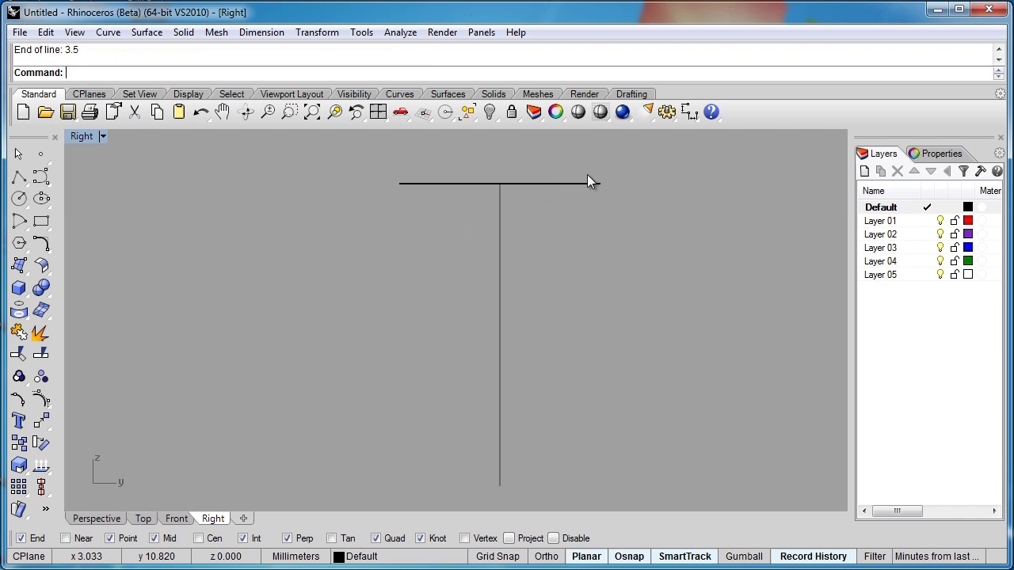
Trace a degree 3 control point curve through the horizontal line's ends and midpoint, and delete the original line.
click(455, 186)
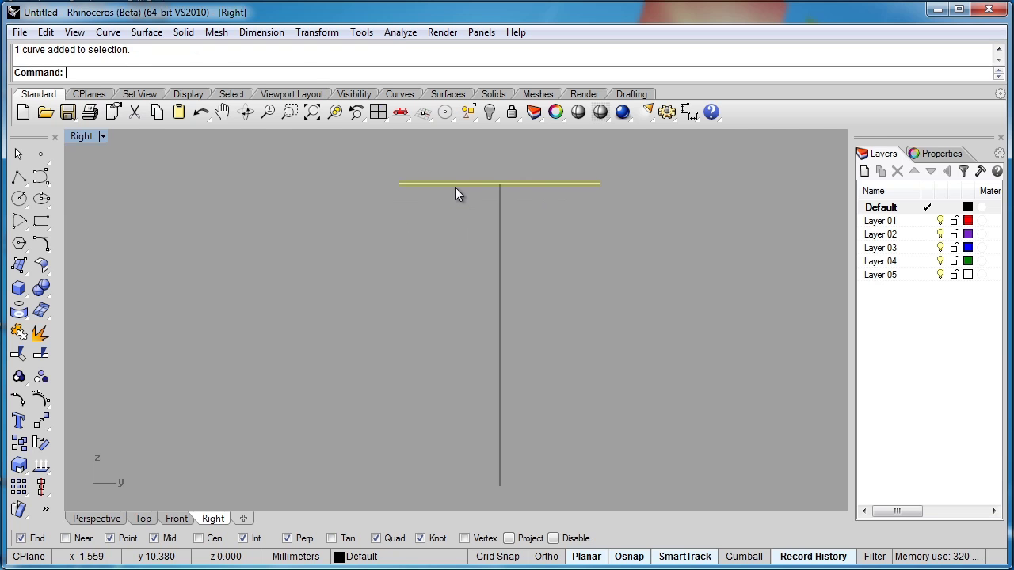
click(41, 179)
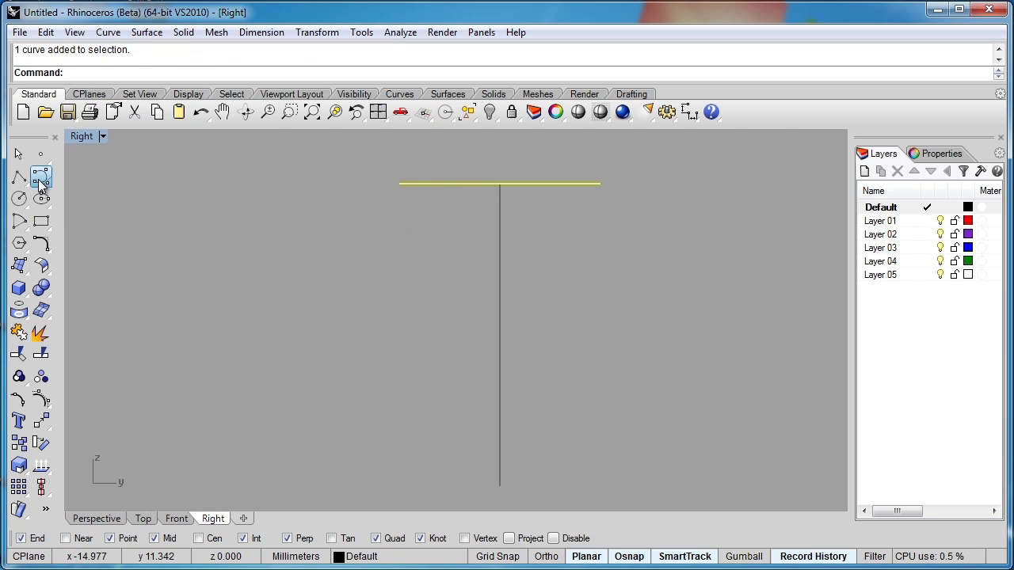
click(401, 183)
click(499, 184)
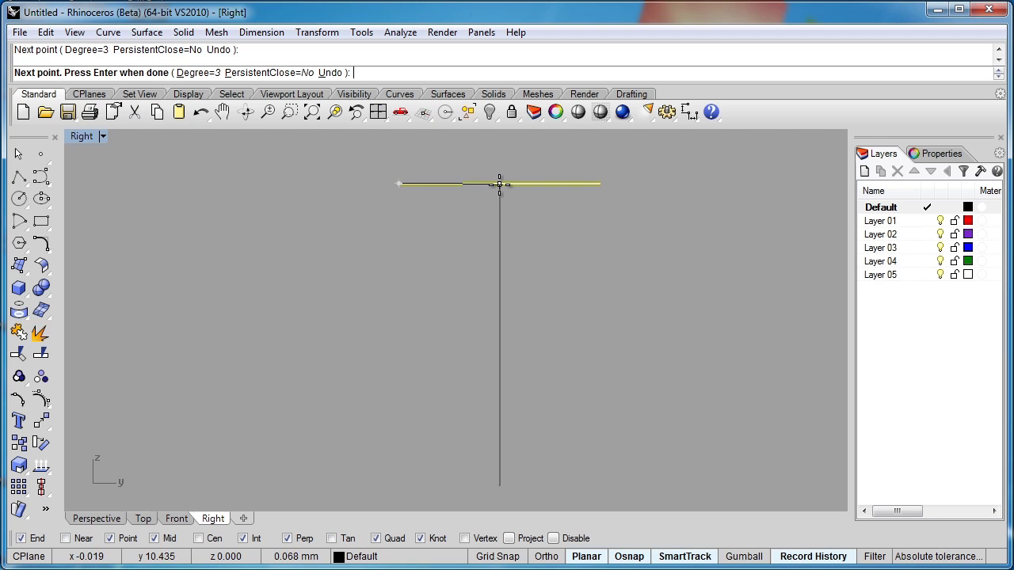
click(602, 185)
key(Return)
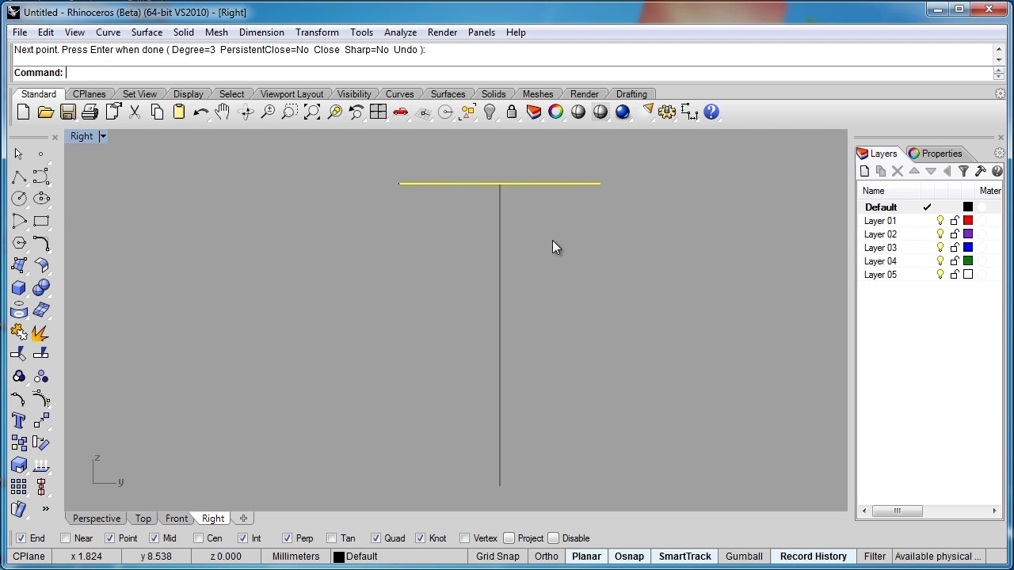
key(Delete)
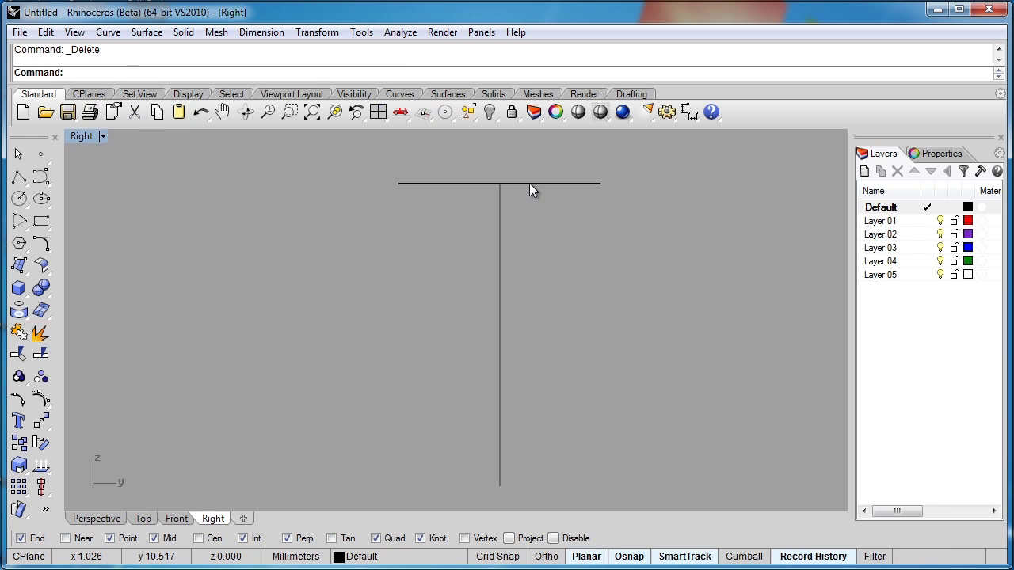
Turn on the horizontal curve's control points and pull its middle point slightly down to give it a shallow sag.
click(530, 185)
key(F10)
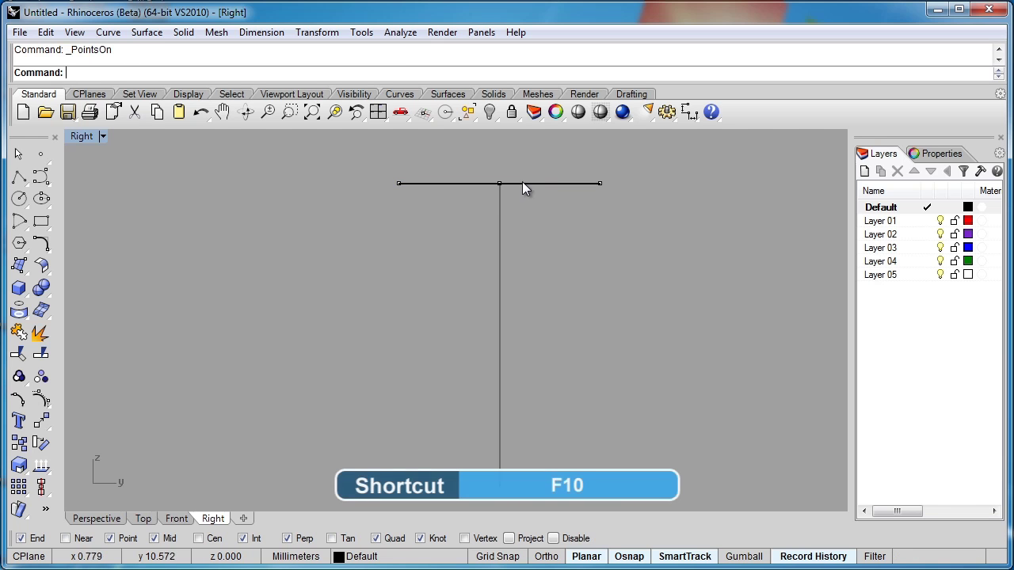
click(500, 184)
drag(500, 184, 501, 195)
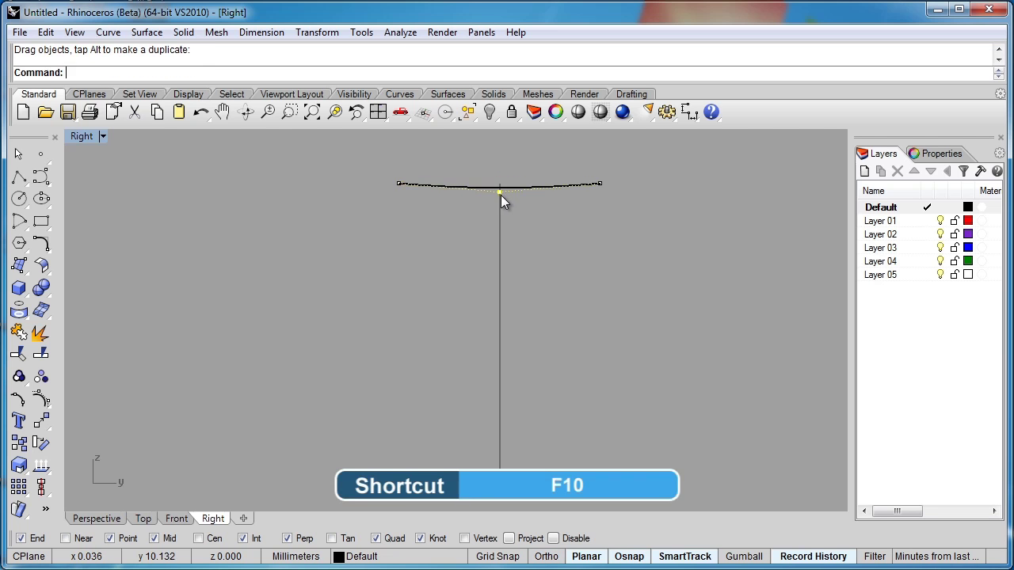
right_drag(579, 223, 580, 276)
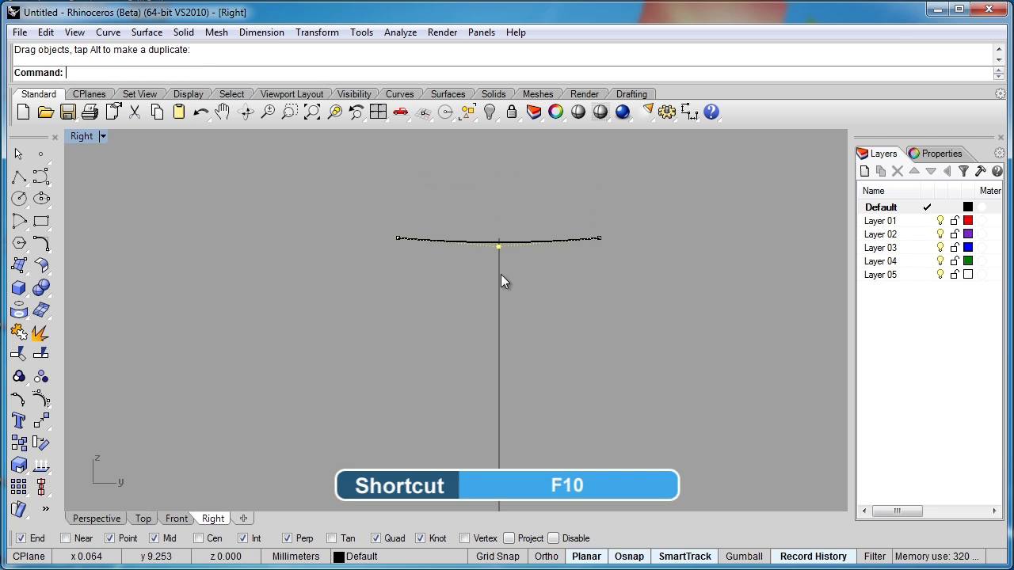
key(Escape)
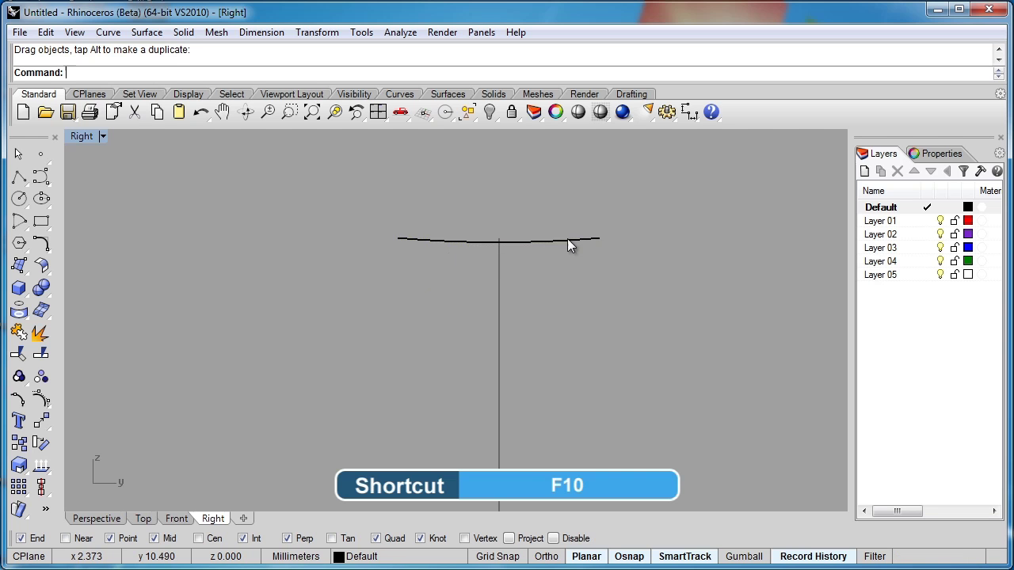
Draw a 1 mm vertical line upward from the left end of the sagging curve.
click(19, 175)
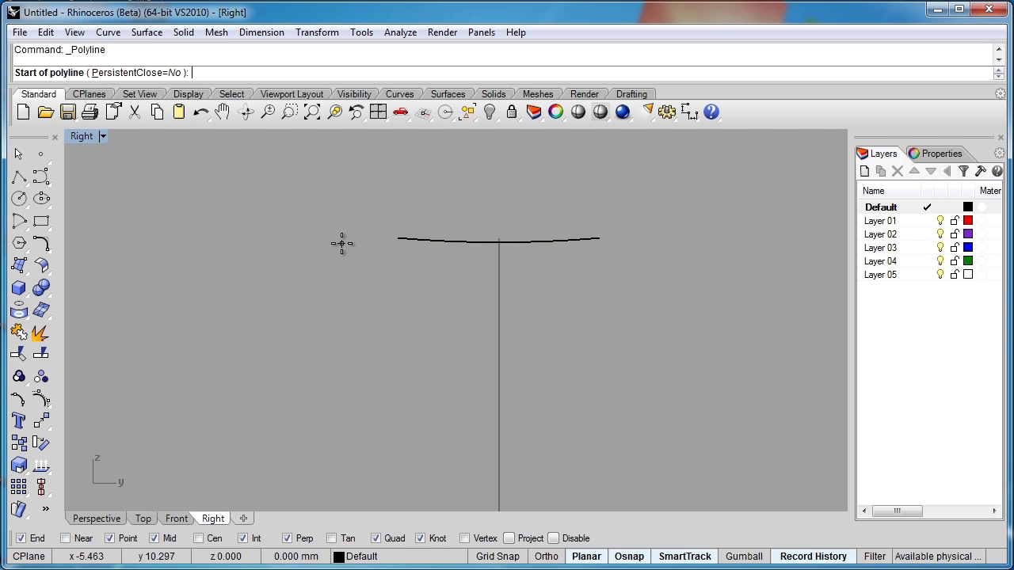
click(388, 240)
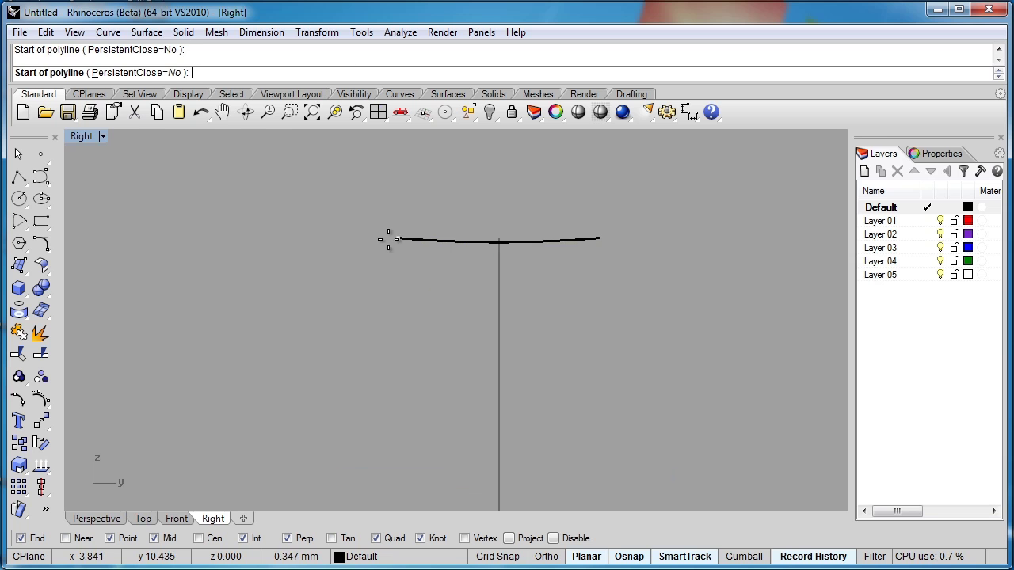
click(388, 239)
text(1)
key(Return)
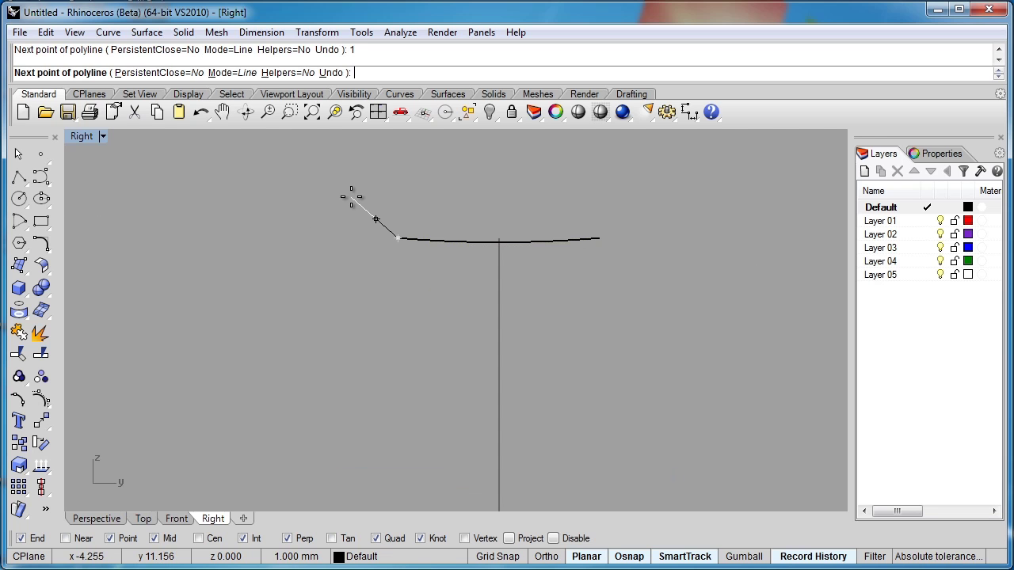
shift+click(380, 198)
key(Return)
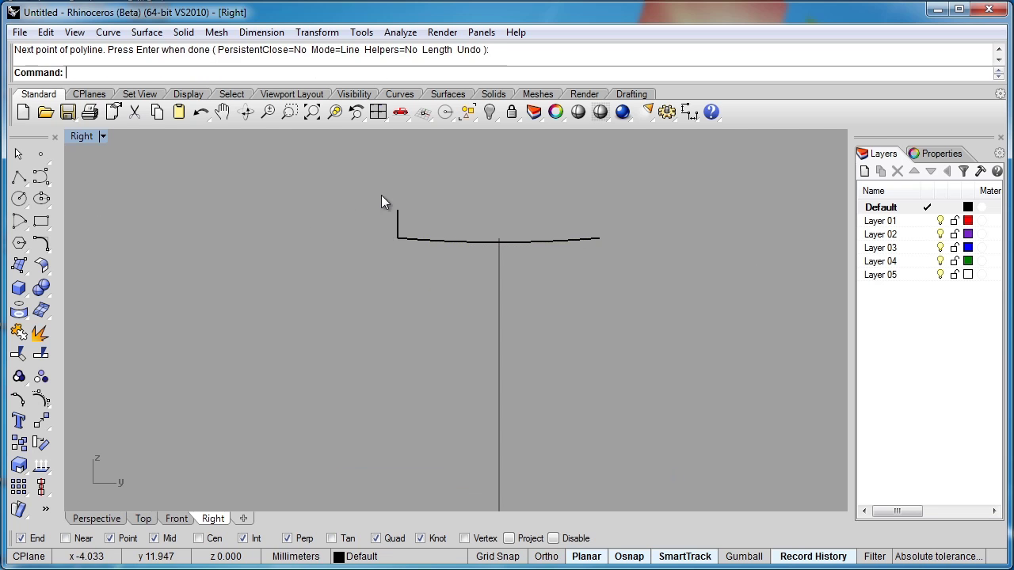
Draw a six-point degree 3 control point curve weaving across the short vertical line, and nudge it slightly up and right.
scroll(388, 226, up, 3)
scroll(408, 227, up, 2)
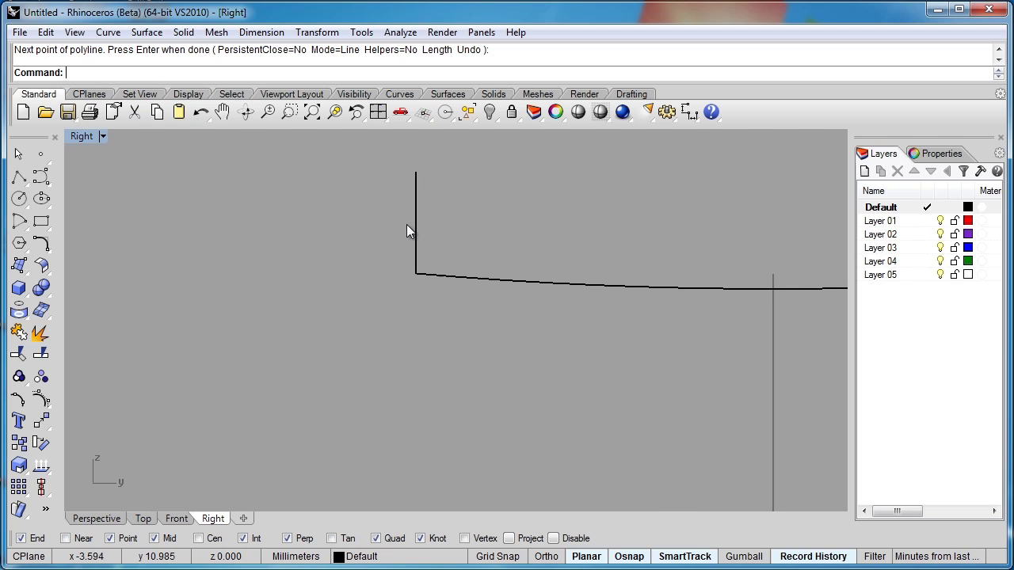
right_drag(407, 226, 385, 269)
click(41, 176)
click(370, 214)
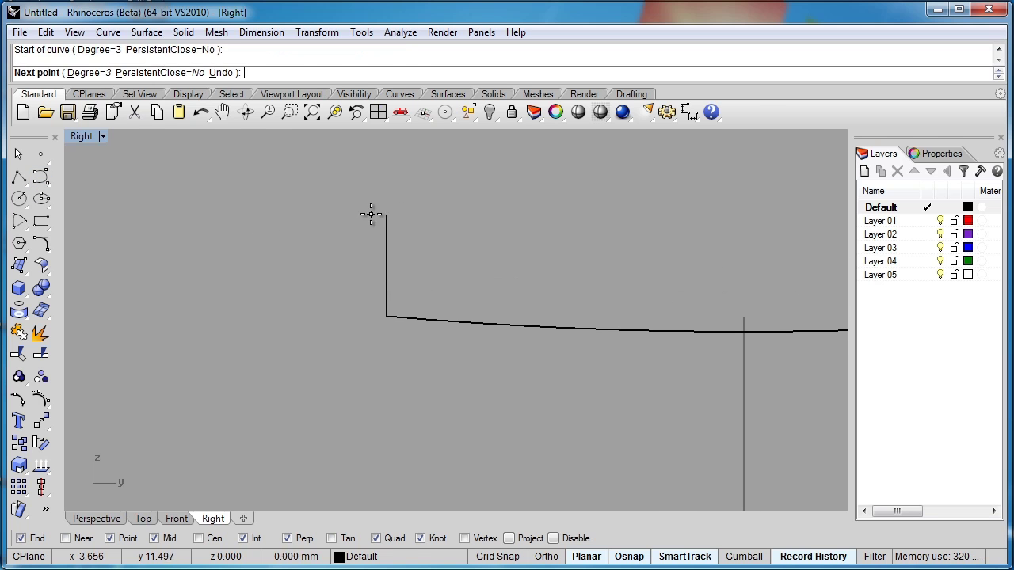
click(373, 235)
click(418, 263)
click(421, 284)
click(364, 305)
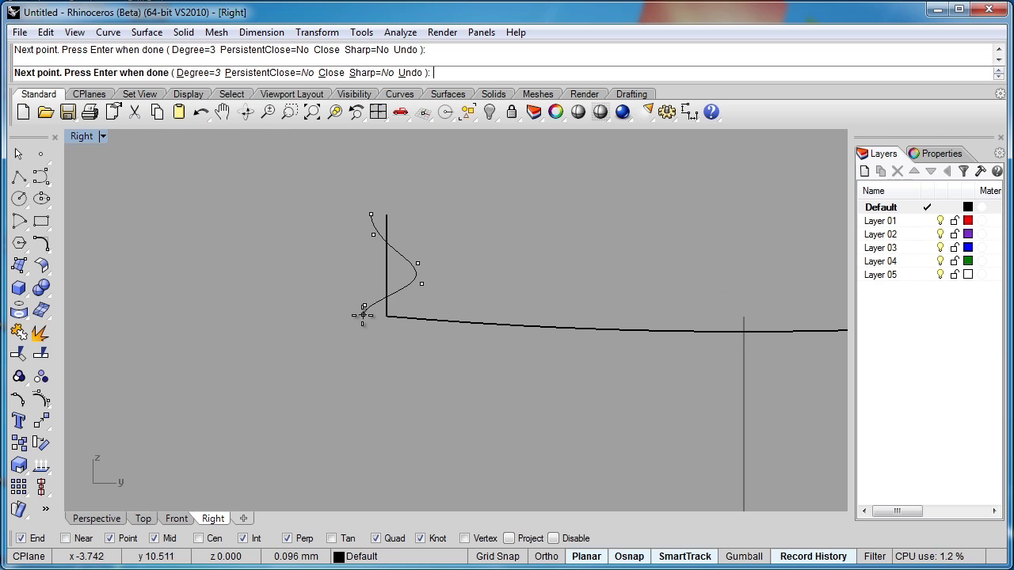
click(358, 352)
key(Return)
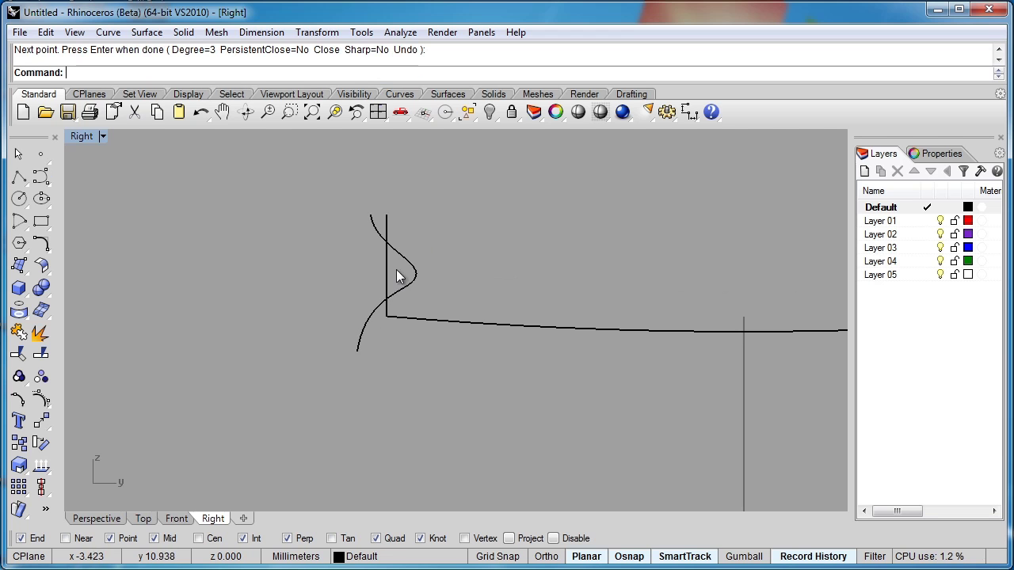
click(415, 279)
key(alt+Up)
Trim the wavy curve and the short vertical line against each other, removing the line's middle and the curve's overhanging ends.
drag(419, 285, 301, 309)
click(309, 297)
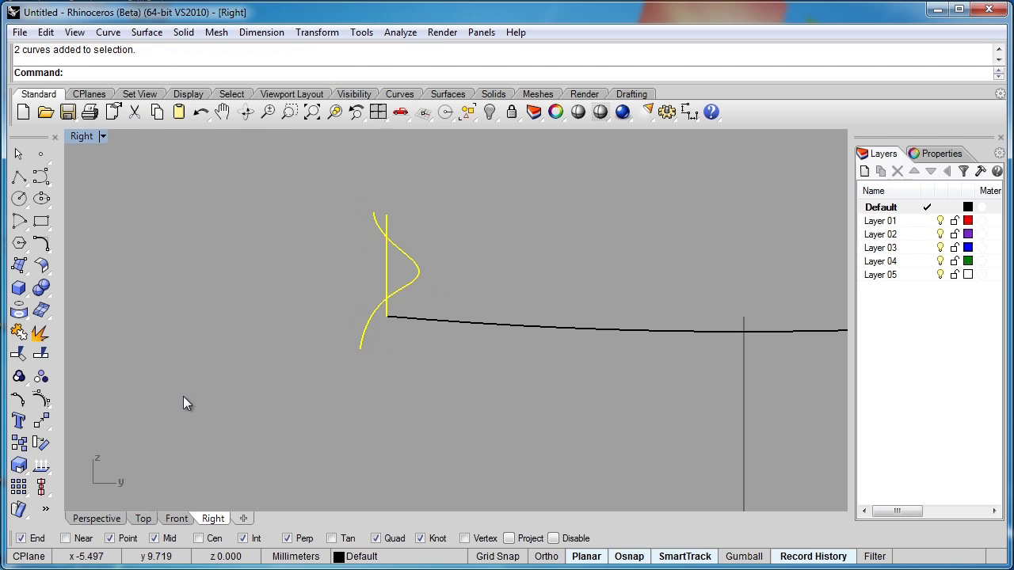
click(20, 355)
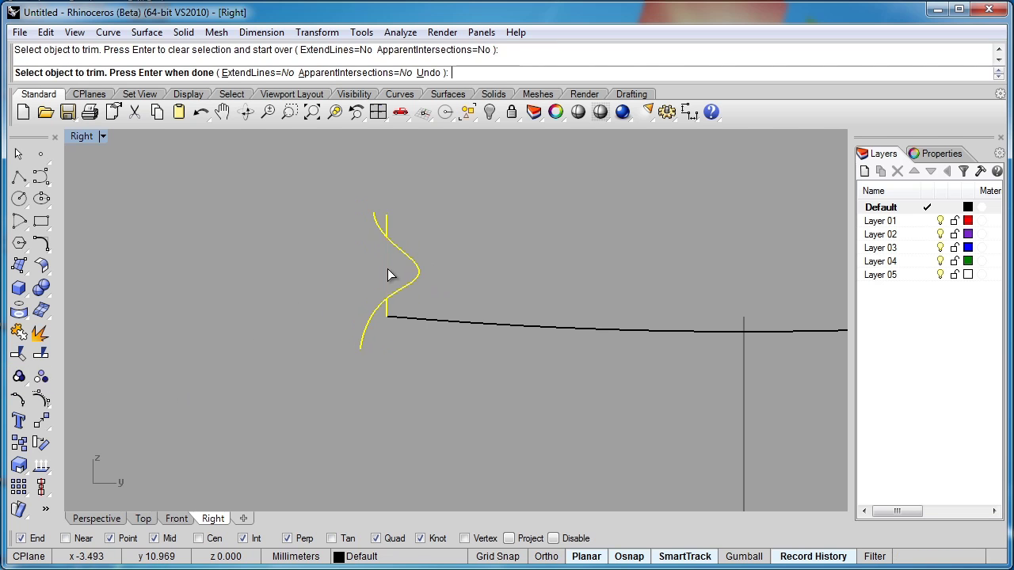
click(374, 219)
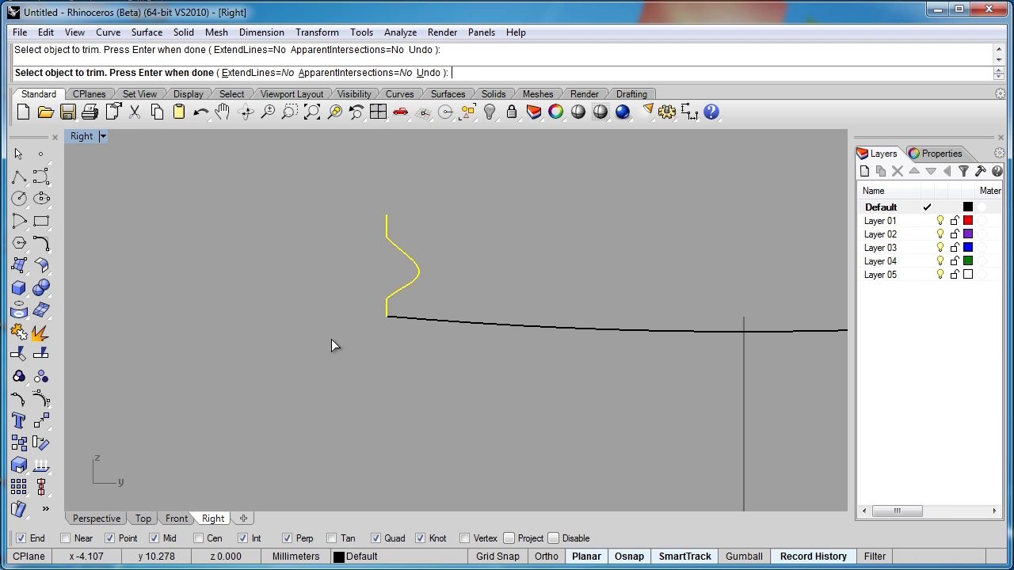
Join the three trimmed side pieces into one open curve and clear the selection.
middle_click(290, 324)
click(299, 338)
key(Escape)
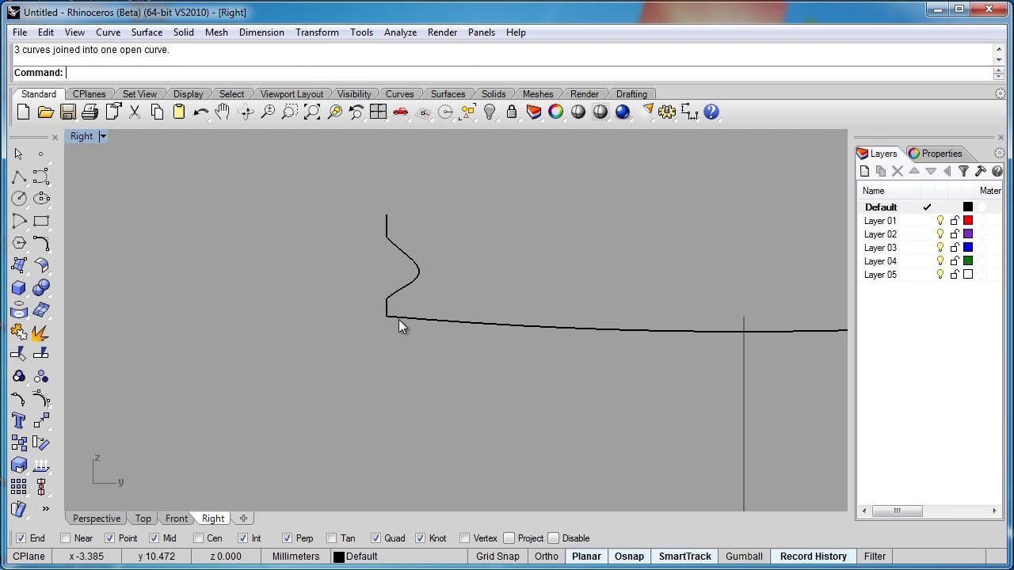
Mirror the grooved side curve across the vertical guide line, keeping the original, and clear the selection.
click(390, 316)
scroll(237, 328, down, 3)
click(49, 429)
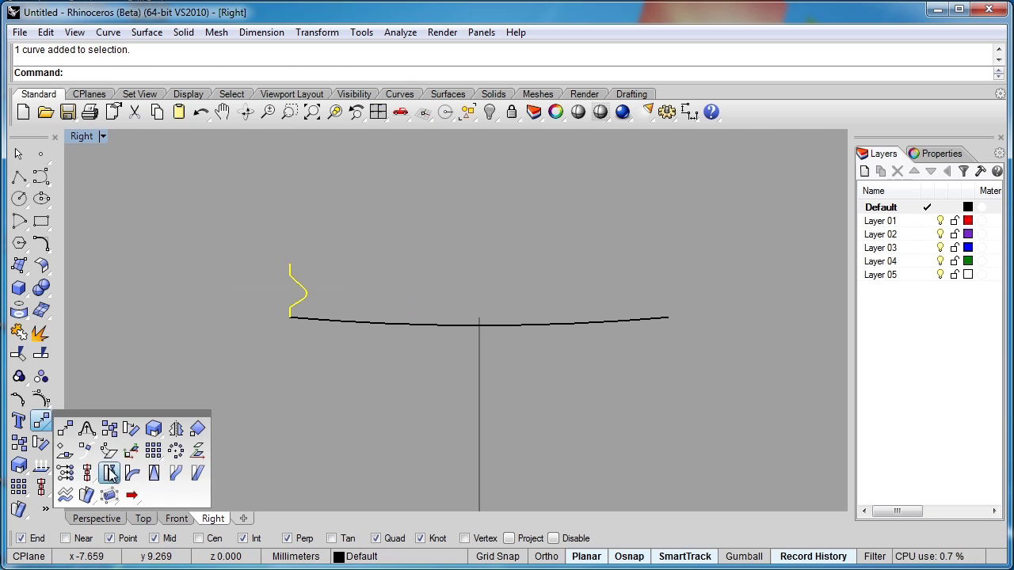
click(186, 444)
click(478, 319)
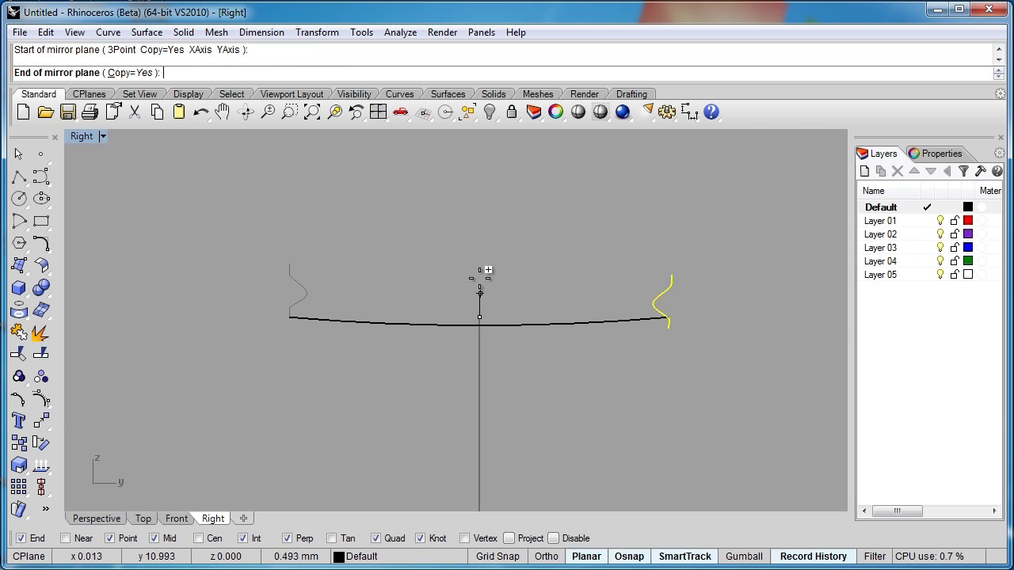
click(478, 242)
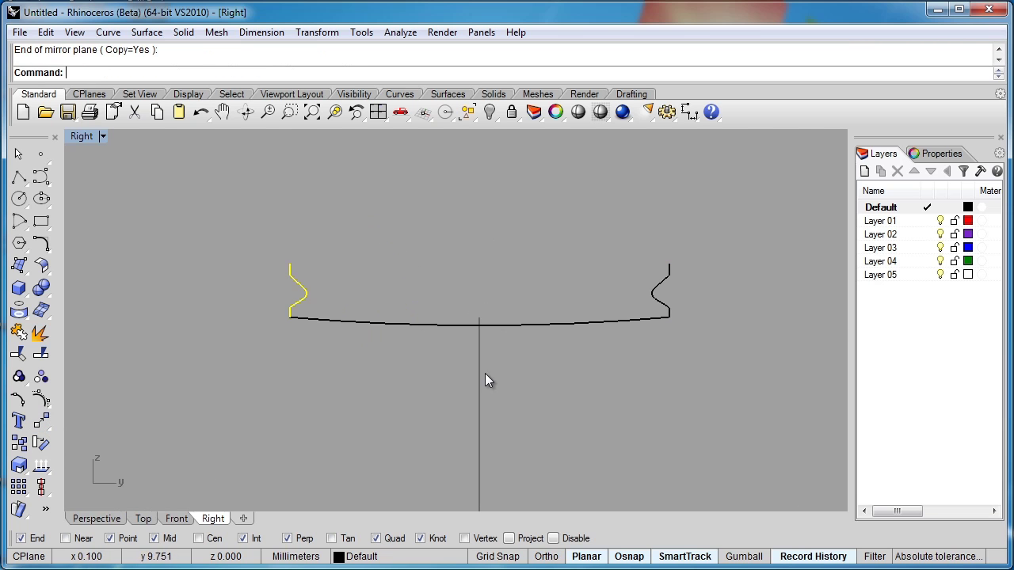
key(Escape)
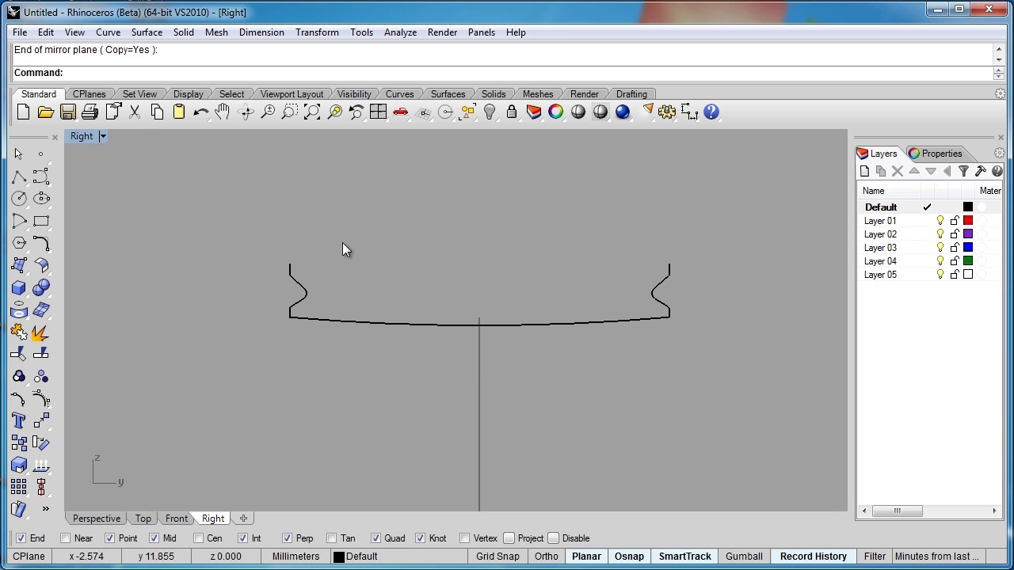
Draw a shallow upward-bulging arc connecting the upper ends of the two grooved side curves.
click(26, 228)
click(66, 236)
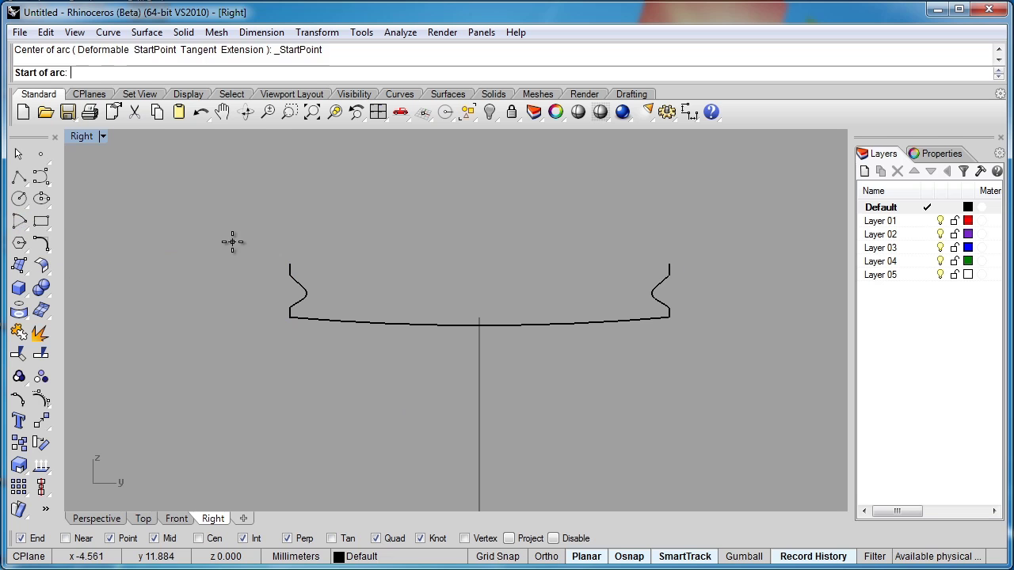
click(289, 263)
click(668, 257)
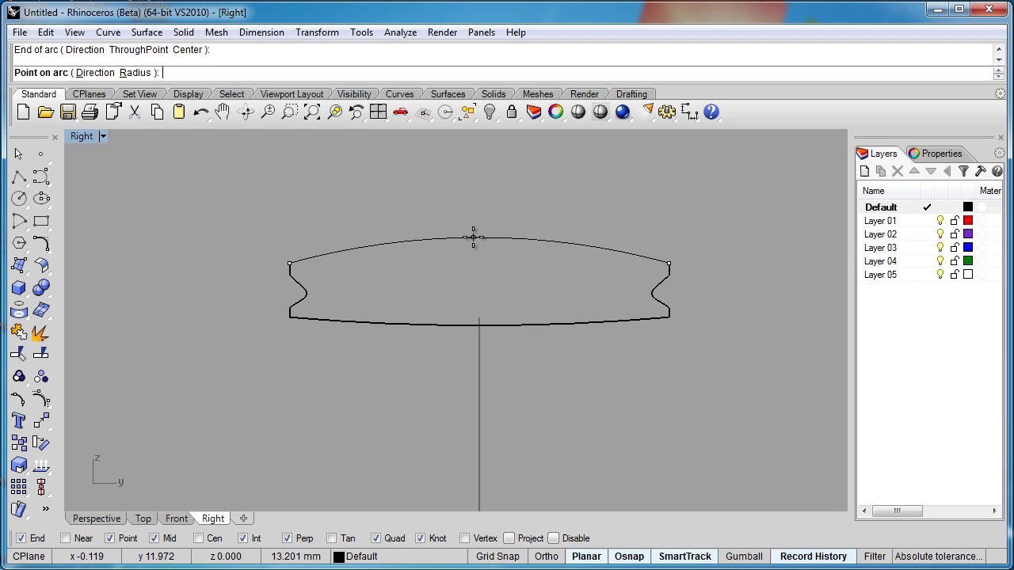
click(473, 238)
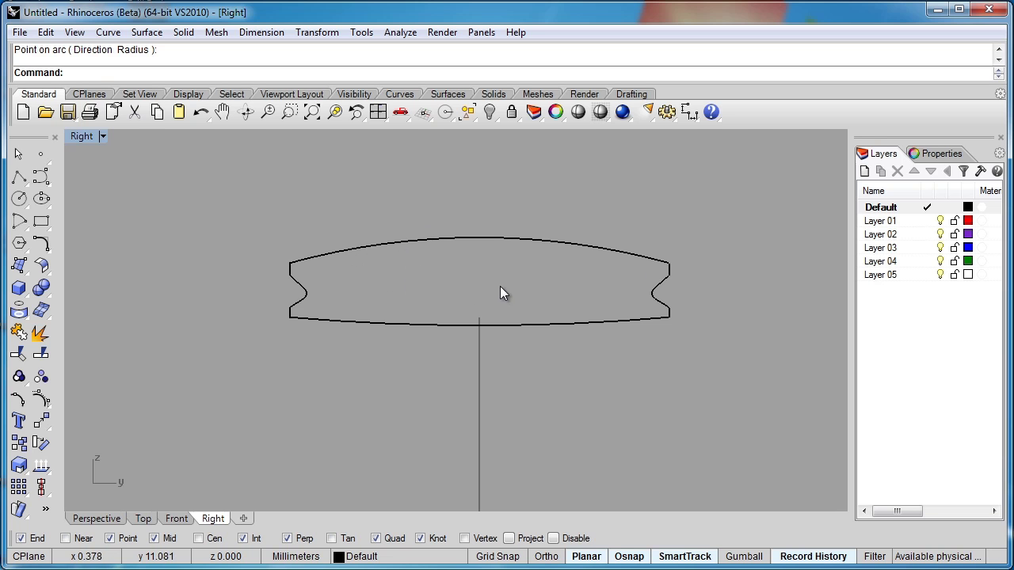
Offset the upper arc 0.5 mm downward into the profile.
click(422, 242)
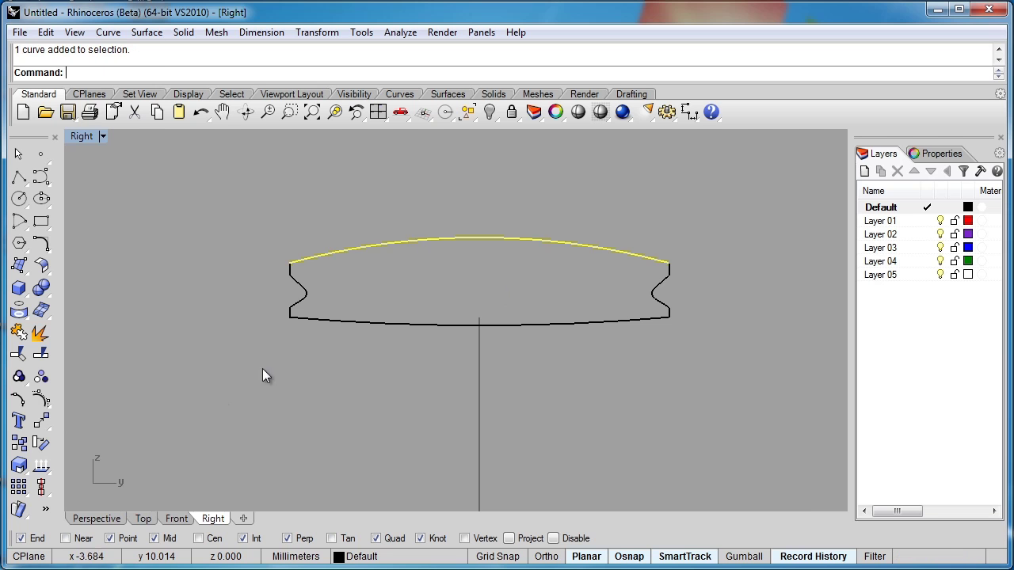
click(52, 268)
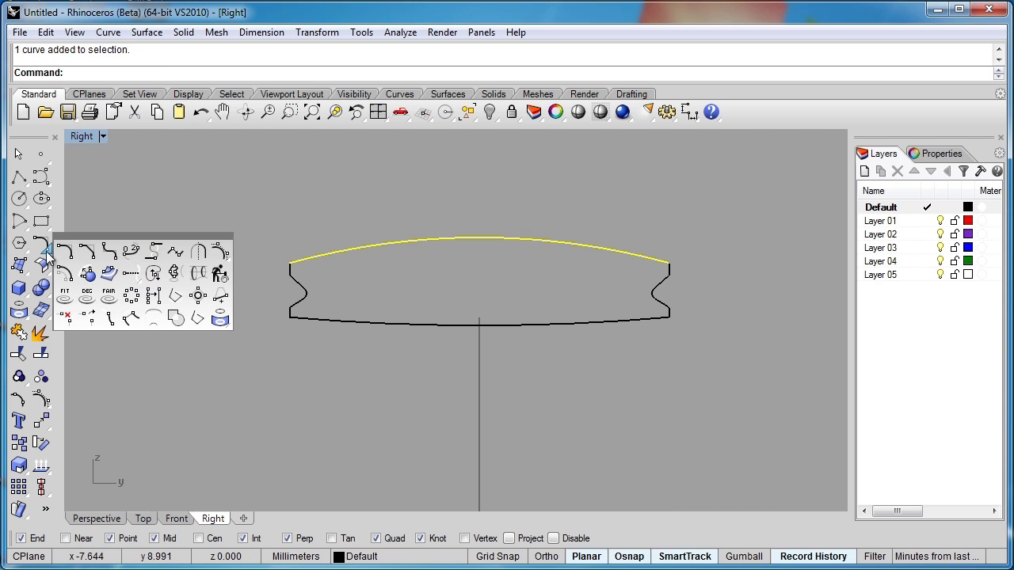
click(64, 286)
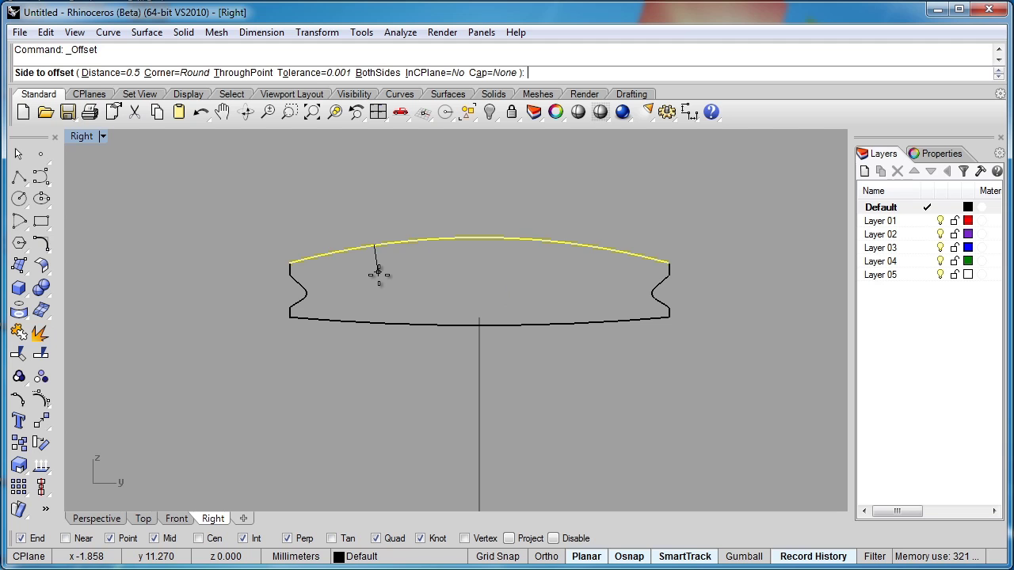
text(.5)
key(Return)
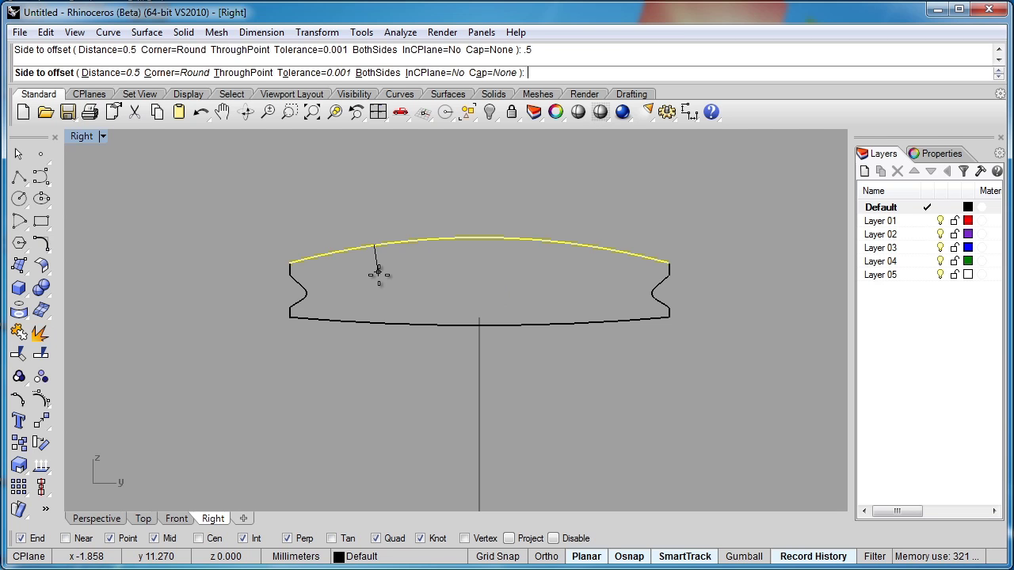
click(378, 293)
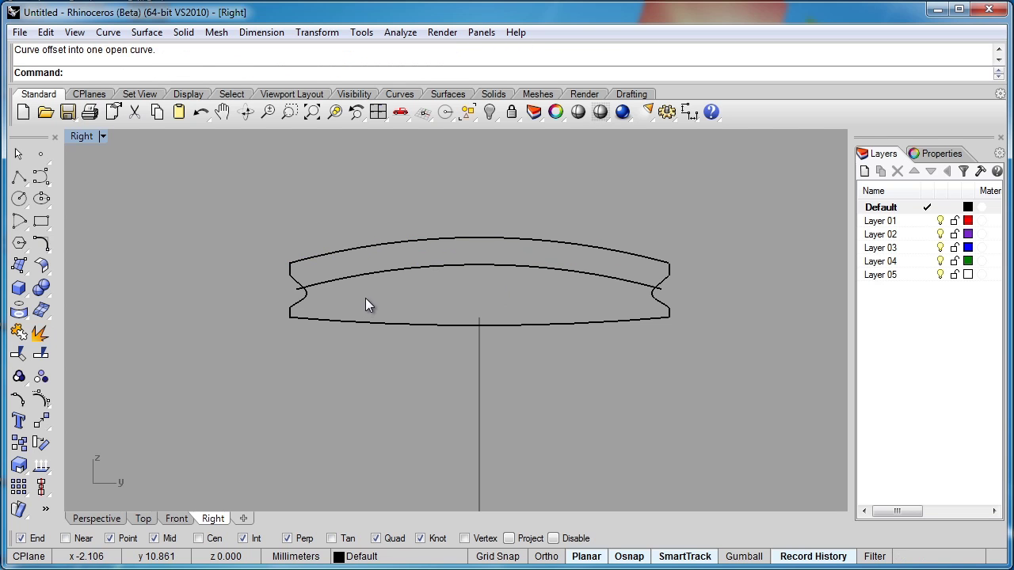
Draw a slightly slanted line about 1.1 mm long crossing both upper arcs near their left ends.
click(18, 177)
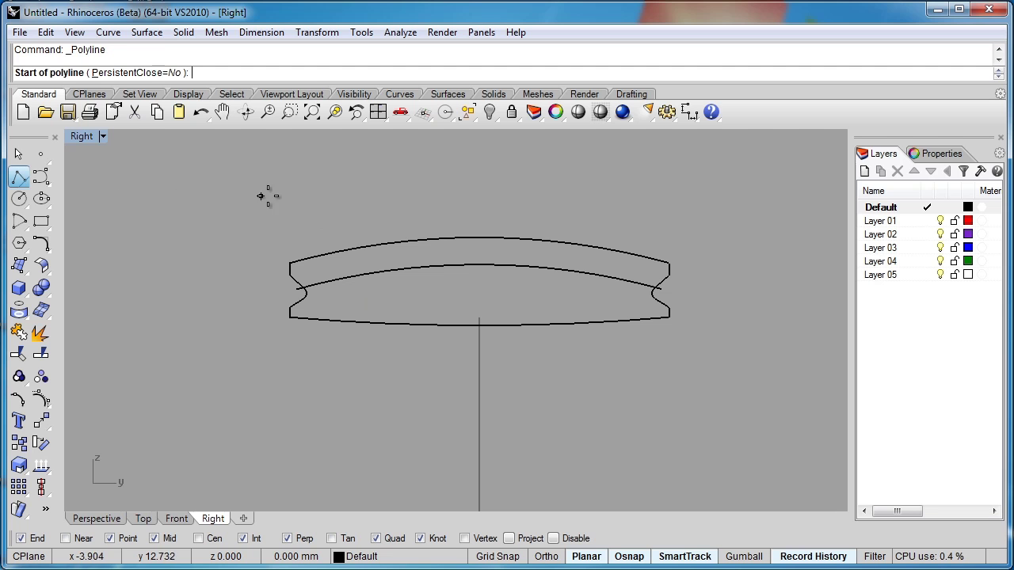
click(320, 232)
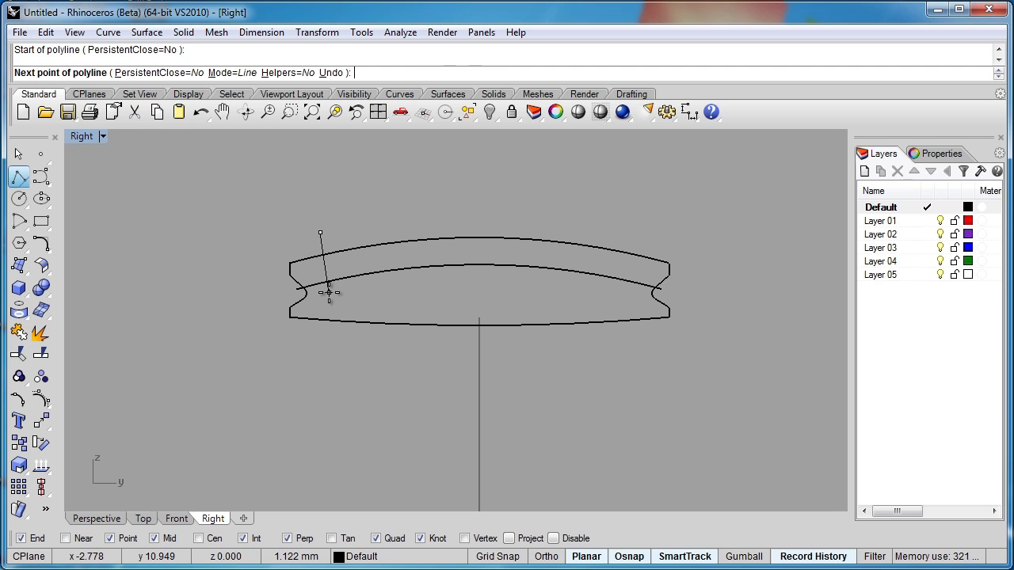
click(328, 295)
key(Return)
Mirror the slanted line across the vertical guide line, keeping the original, and clear the selection.
click(325, 269)
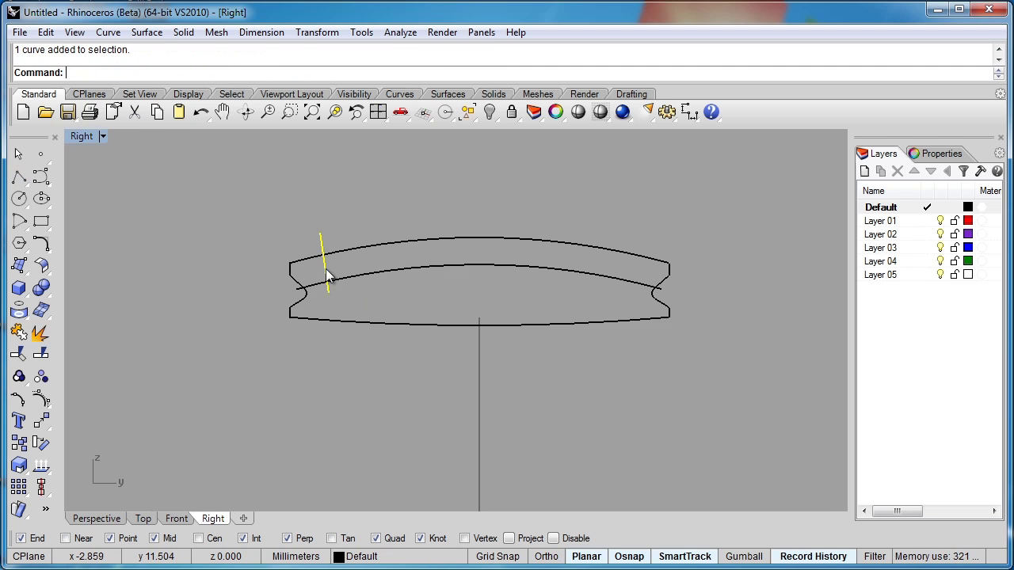
click(48, 432)
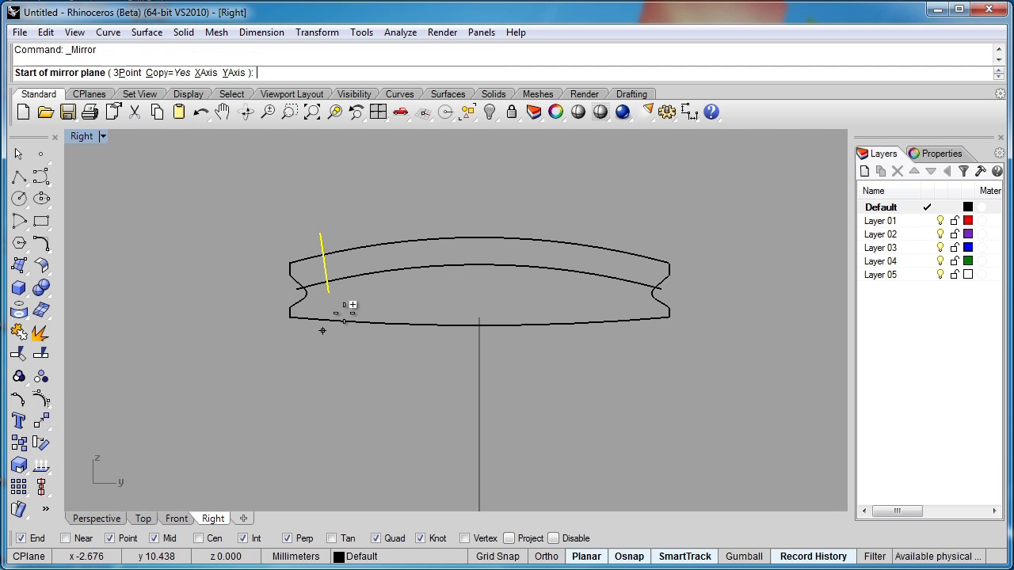
click(182, 432)
click(479, 317)
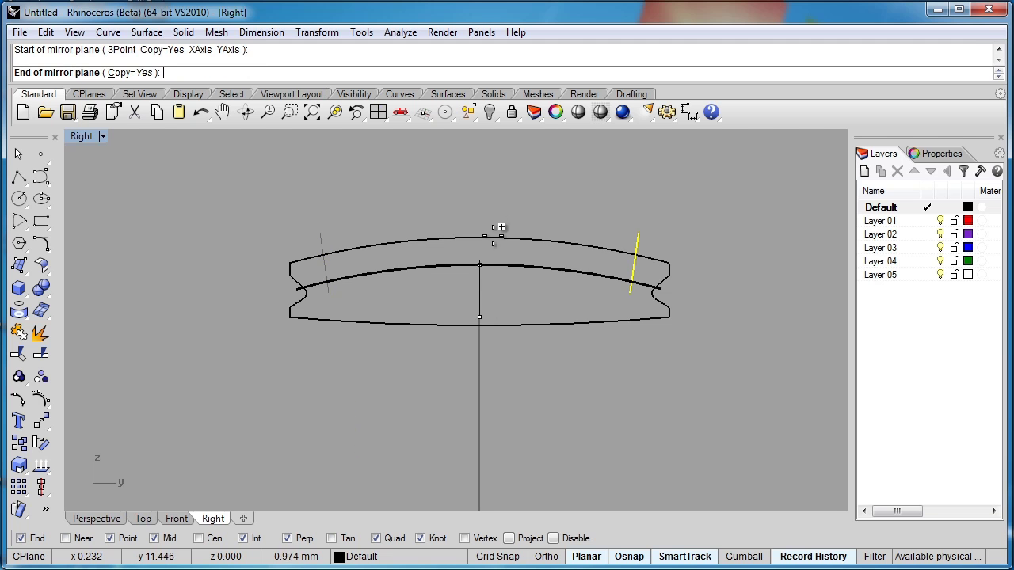
click(480, 193)
key(Escape)
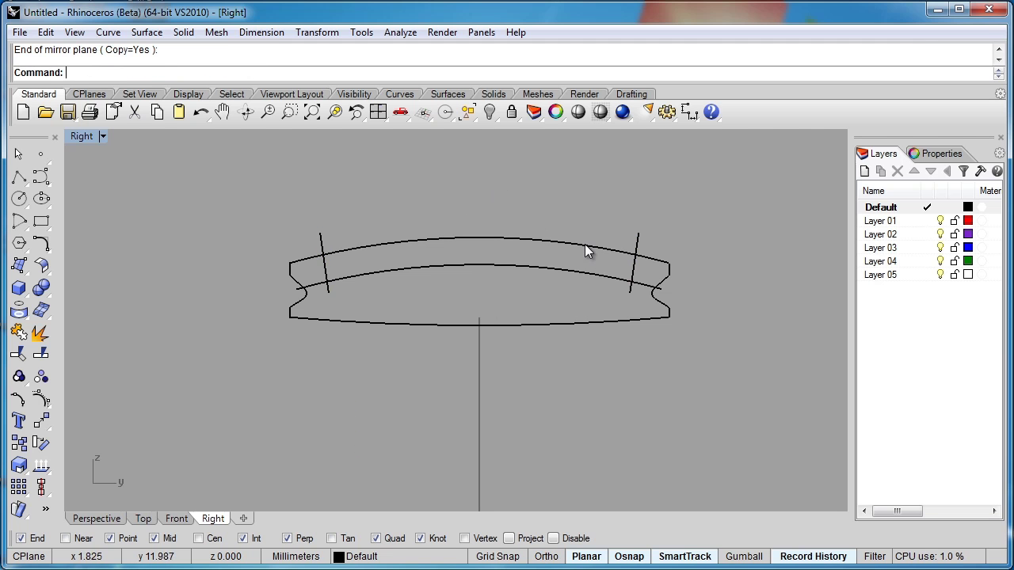
Combine all profile curves with Curve Boolean, deleting all input and keeping the lower body region plus the two raised end regions.
click(641, 286)
shift+click(632, 293)
shift+click(600, 252)
shift+click(293, 274)
shift+click(544, 323)
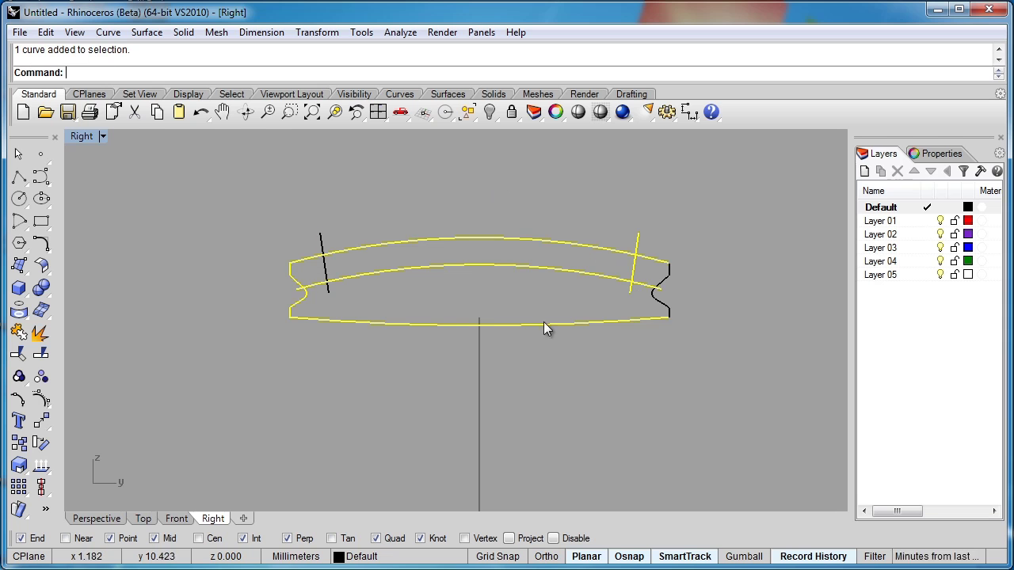
shift+click(664, 310)
shift+click(325, 287)
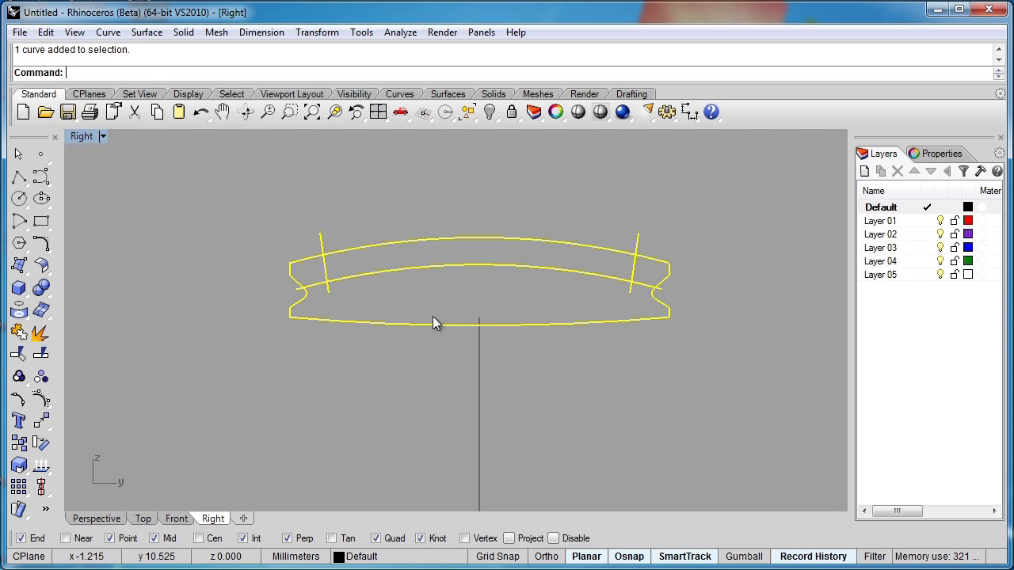
click(404, 94)
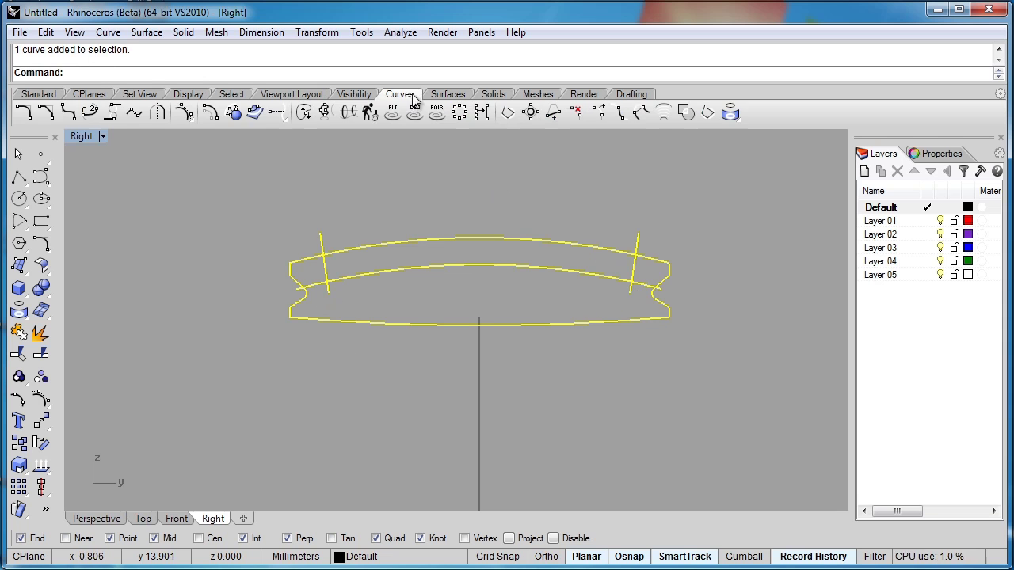
click(686, 114)
click(313, 73)
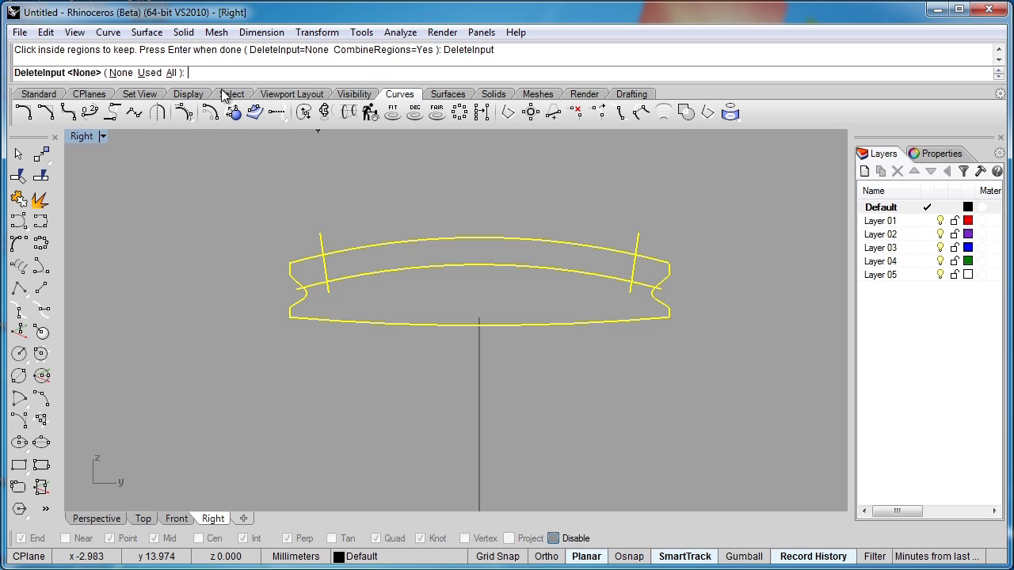
click(172, 72)
click(397, 302)
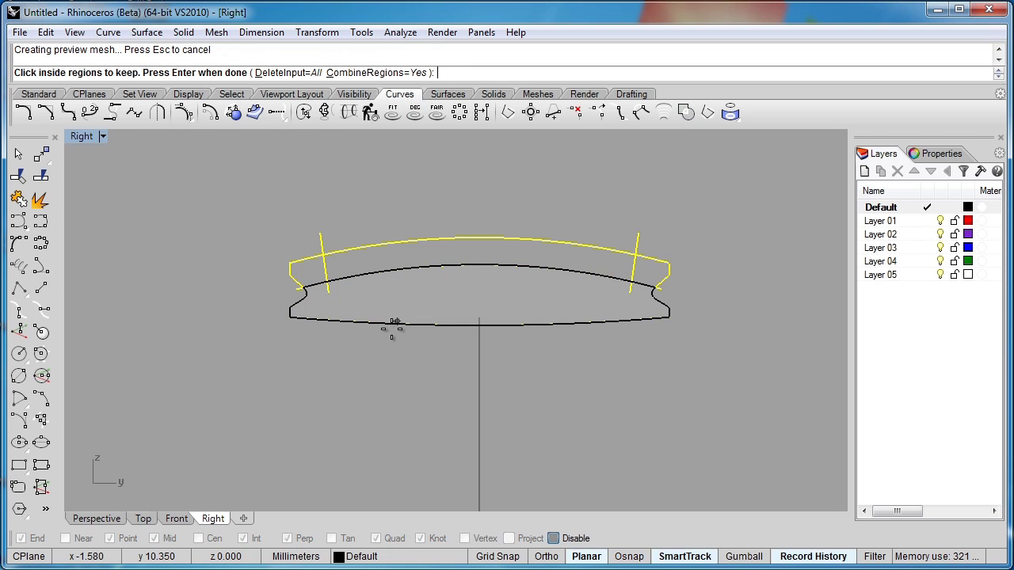
click(315, 272)
click(645, 270)
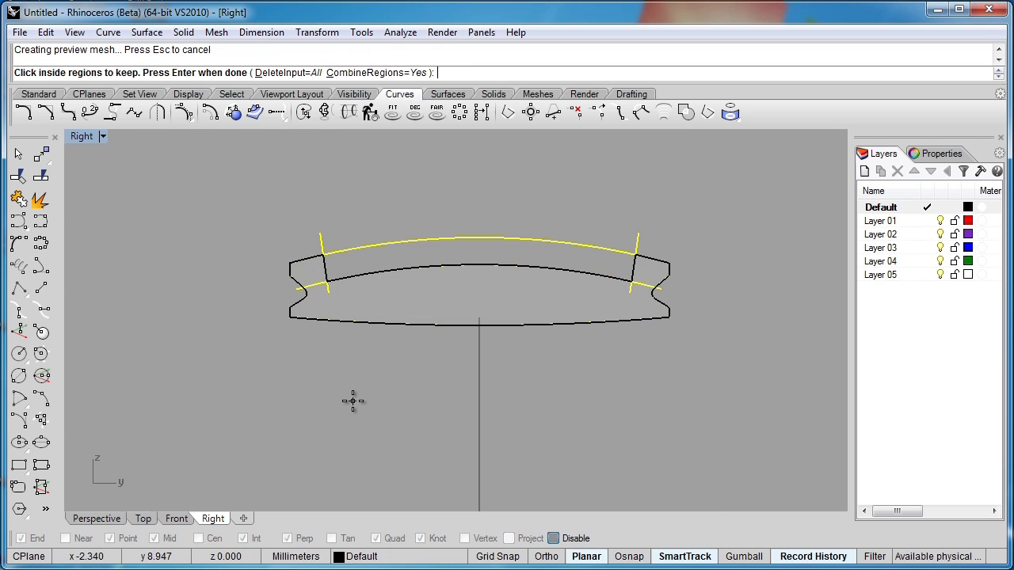
key(Return)
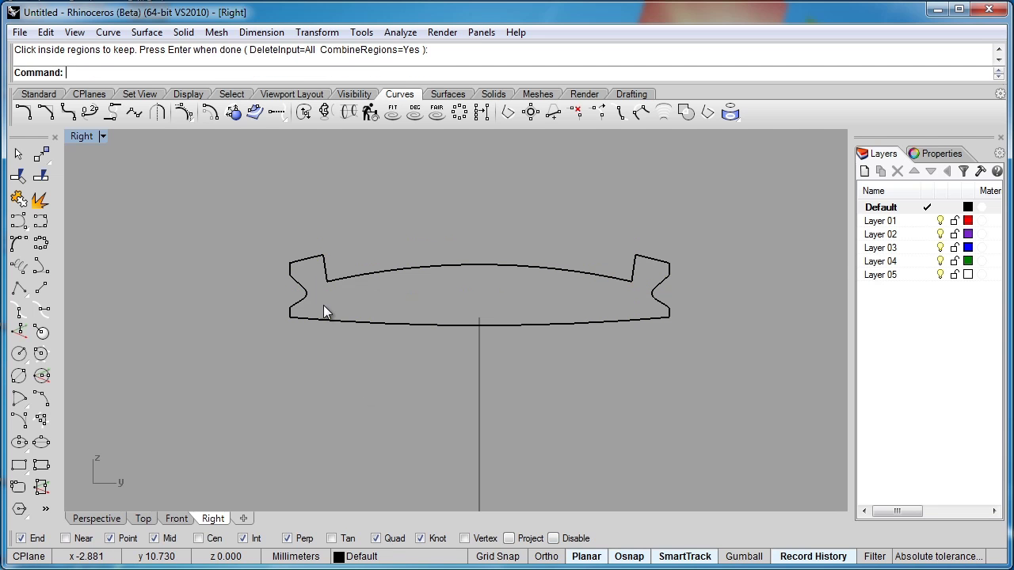
Try a 0.125 mm fillet on the profile's upper-left outer corner, and undo it.
scroll(325, 305, up, 4)
scroll(269, 278, up, 4)
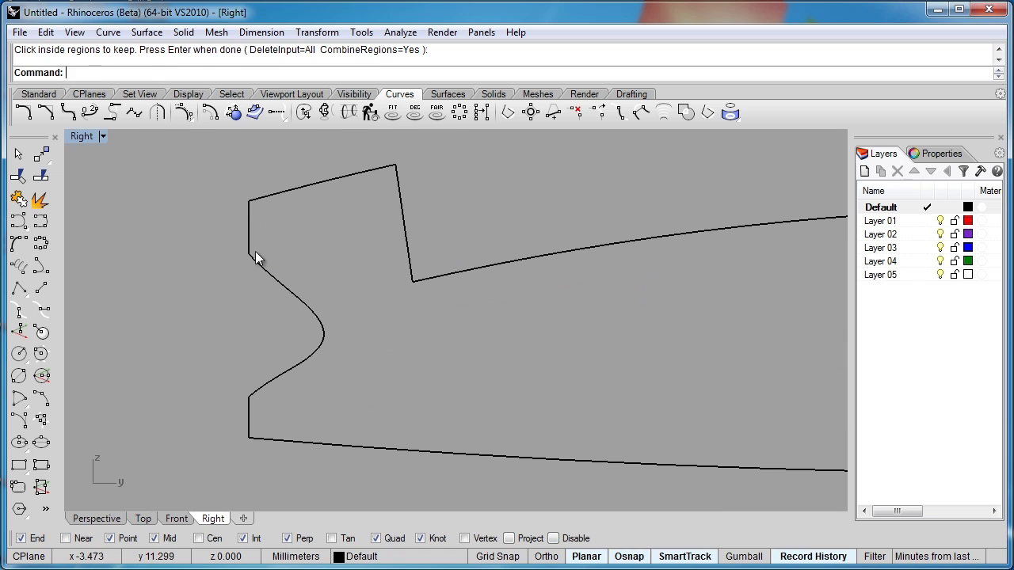
click(36, 95)
click(41, 243)
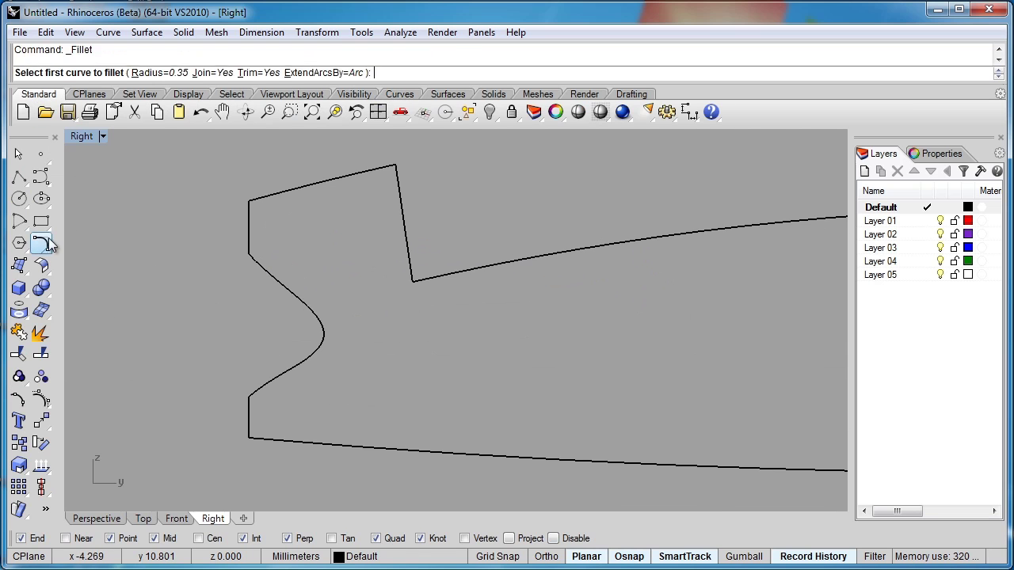
text(.12)
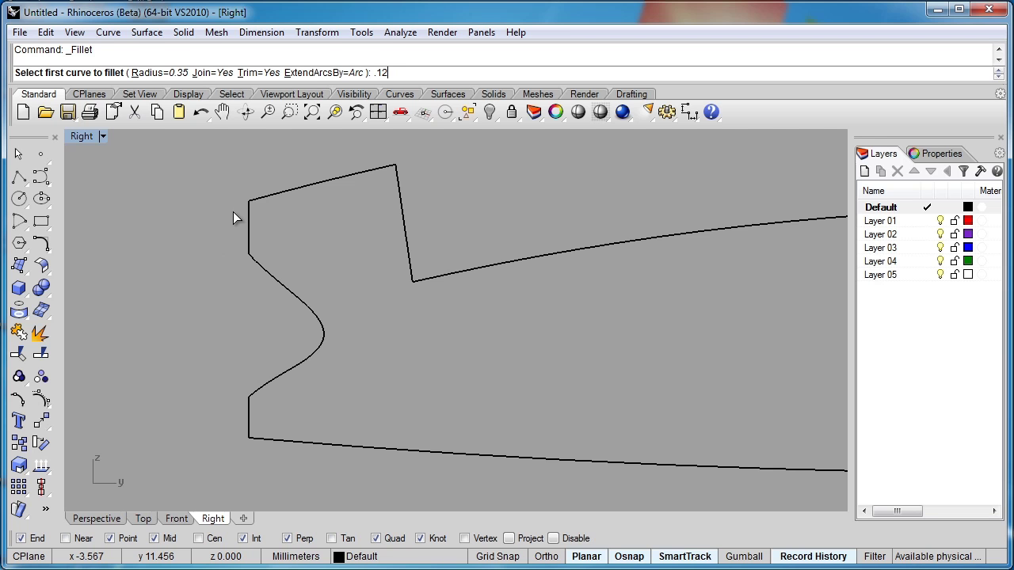
text(5)
key(Return)
click(274, 205)
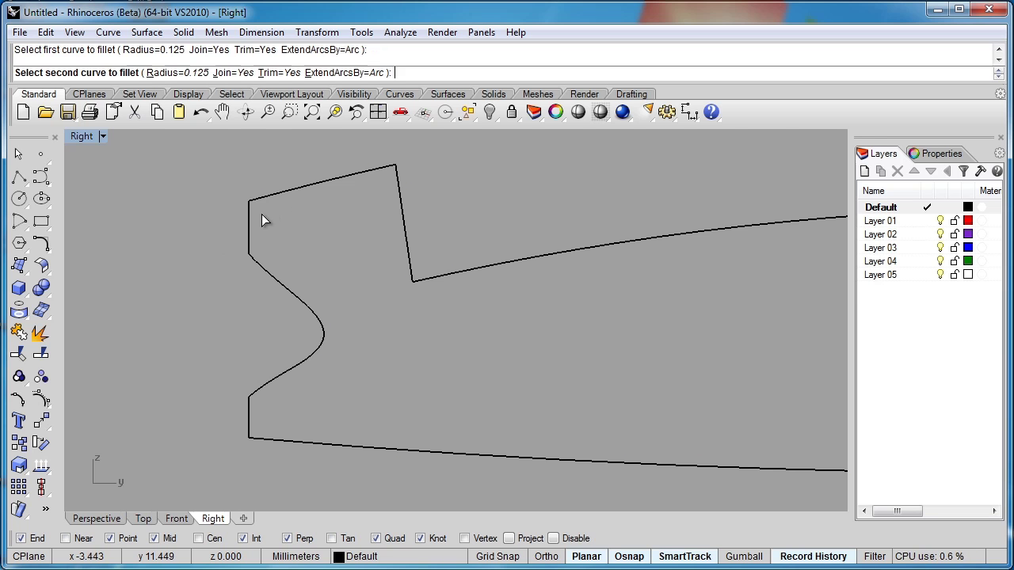
click(253, 219)
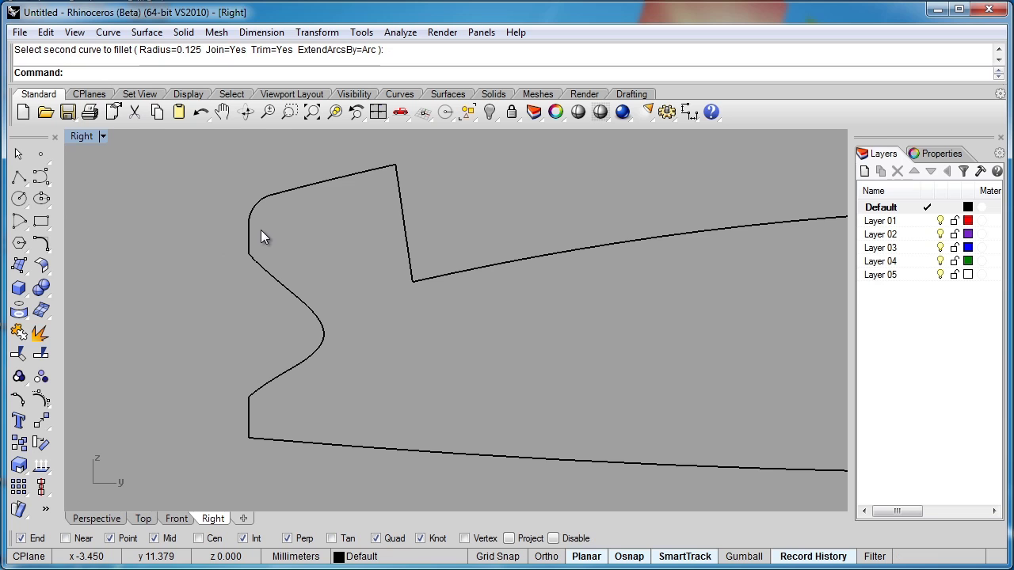
key(ctrl+z)
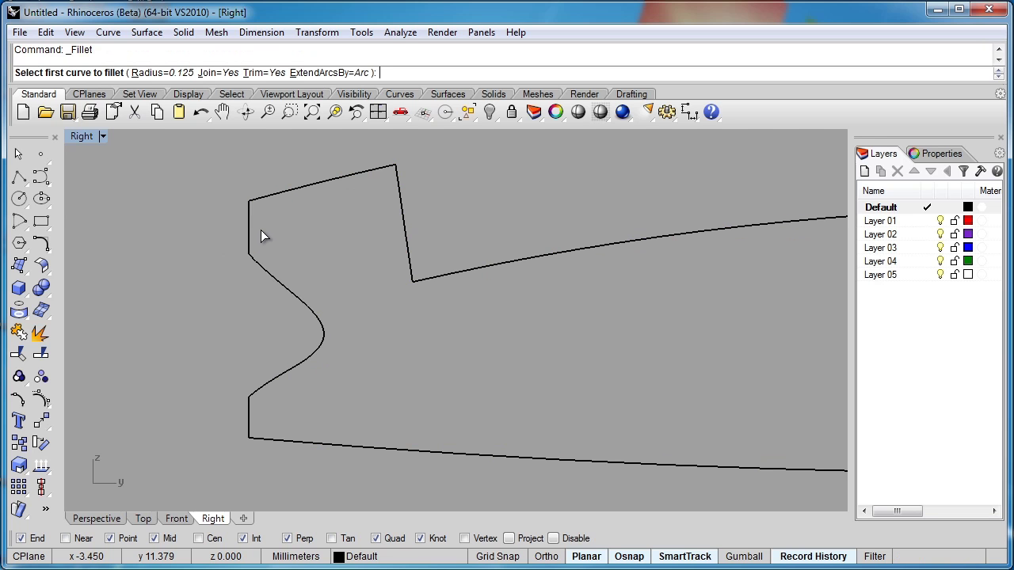
Fillet the upper-left outer corner and both corners where the left groove meets the vertical edges with a 0.075 mm radius.
text(075)
key(Return)
click(260, 230)
key(Return)
click(249, 243)
click(286, 377)
key(Return)
click(261, 389)
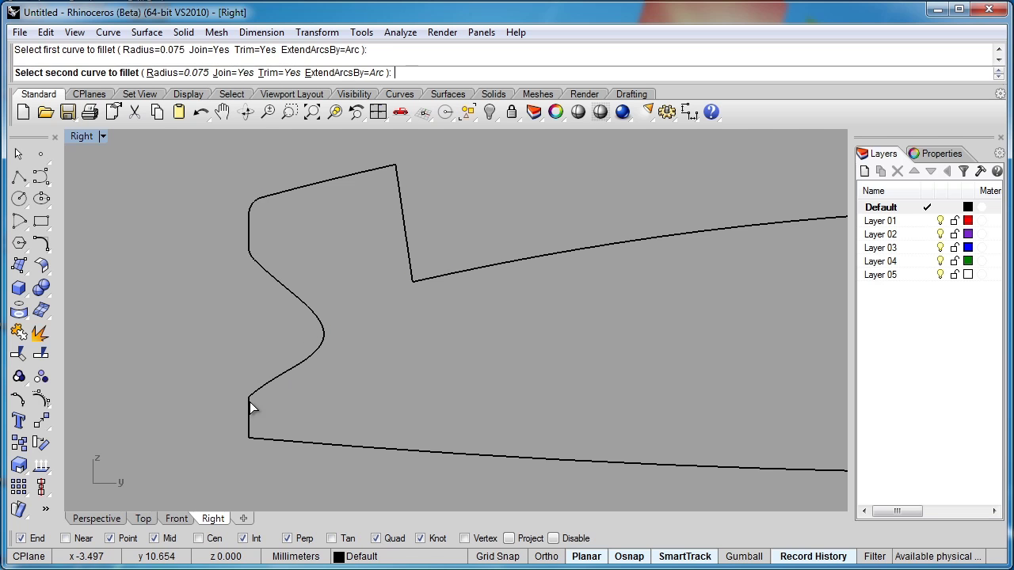
click(249, 404)
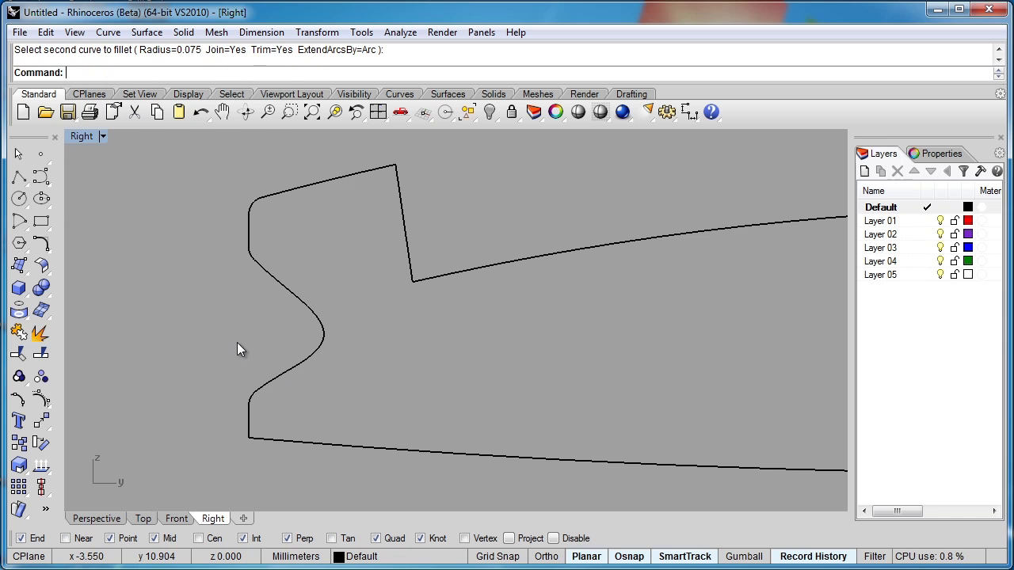
Start the repeating curve fillet and round the profile's lower-left and lower-right outer corners with a 0.075 mm radius.
click(41, 243)
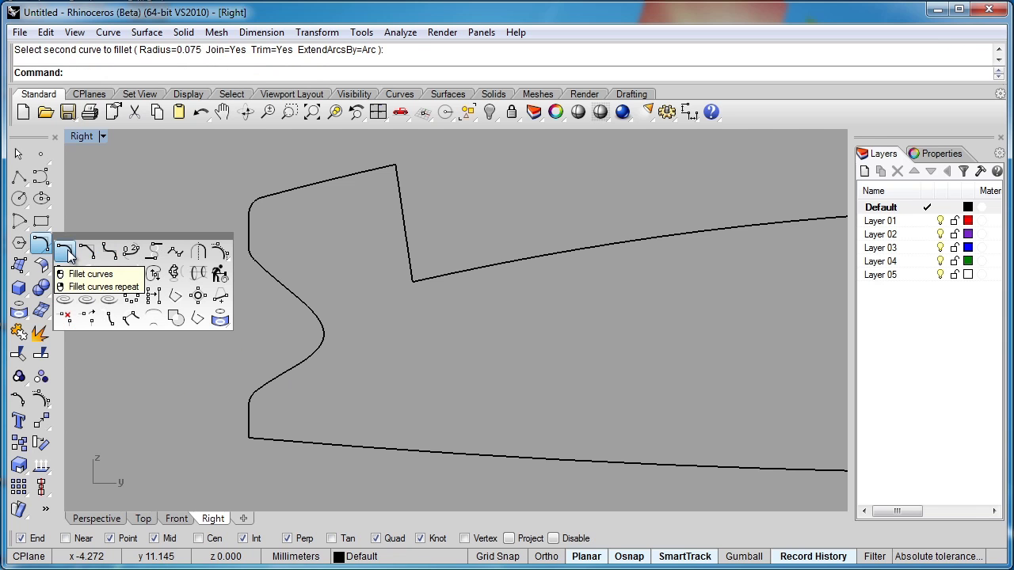
right_click(68, 250)
right_drag(326, 398, 292, 272)
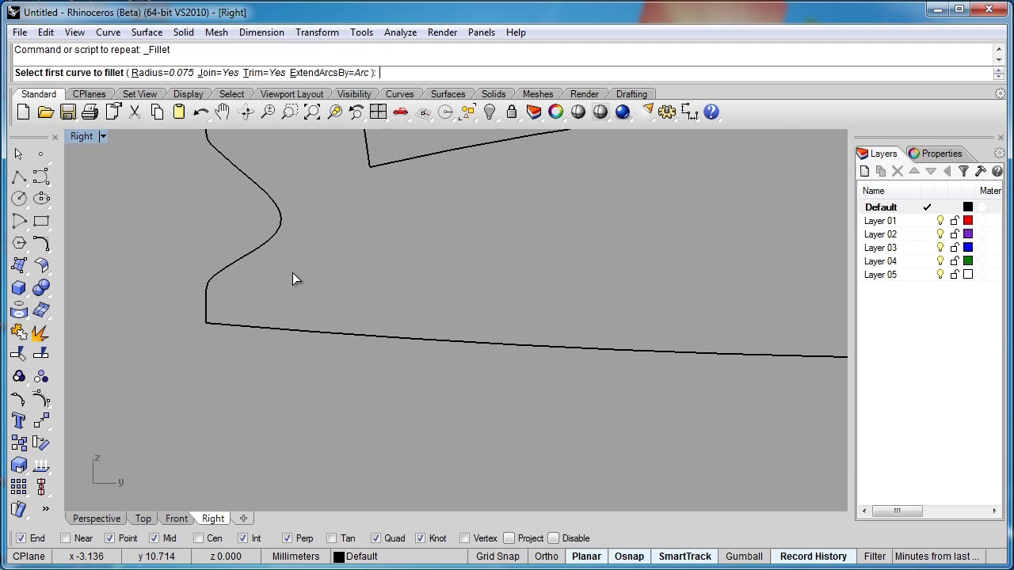
click(215, 324)
click(206, 309)
scroll(521, 386, down, 5)
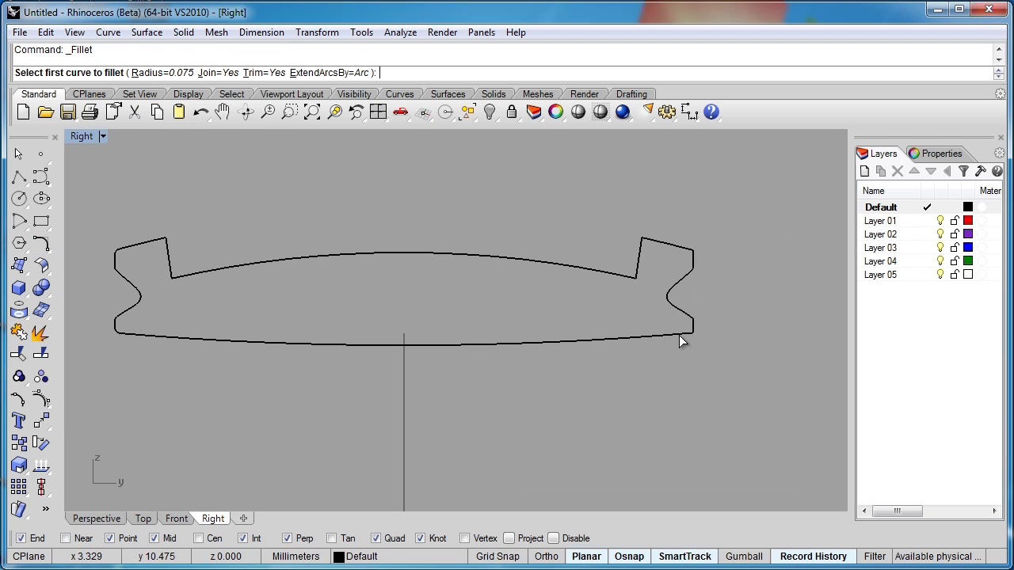
click(683, 340)
click(694, 325)
Fillet both corners where the right groove meets the vertical edges with a 0.075 mm radius.
scroll(694, 325, up, 3)
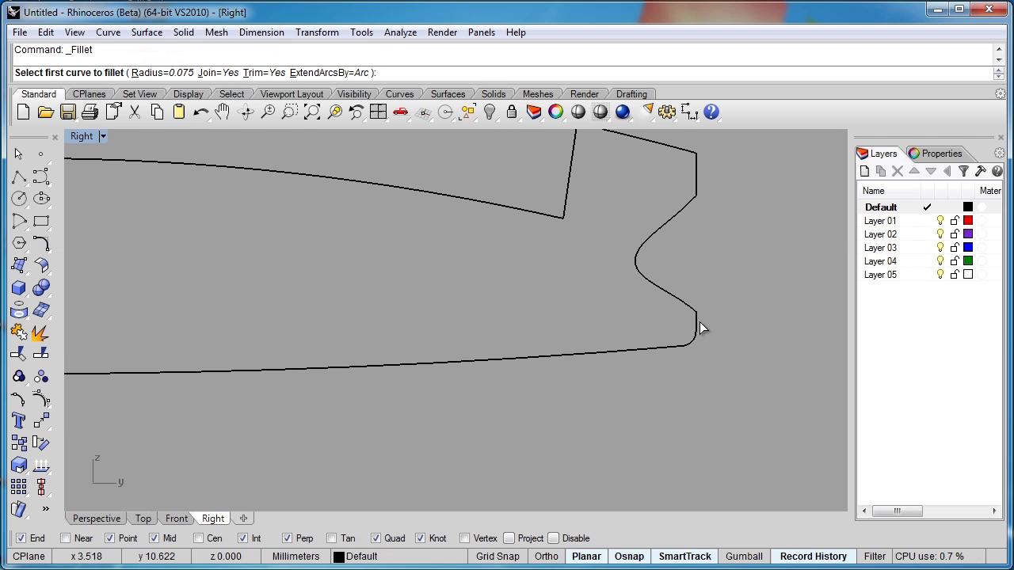
click(696, 324)
click(655, 283)
right_drag(706, 191, 746, 291)
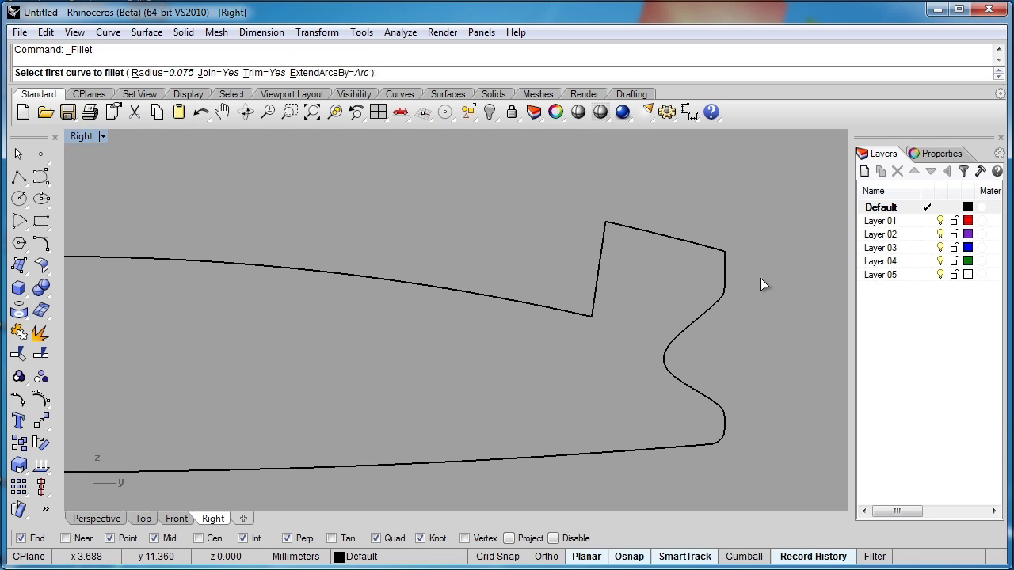
Fillet the outer and inner top corners of the right raised lip with a 0.075 mm radius.
scroll(719, 269, down, 3)
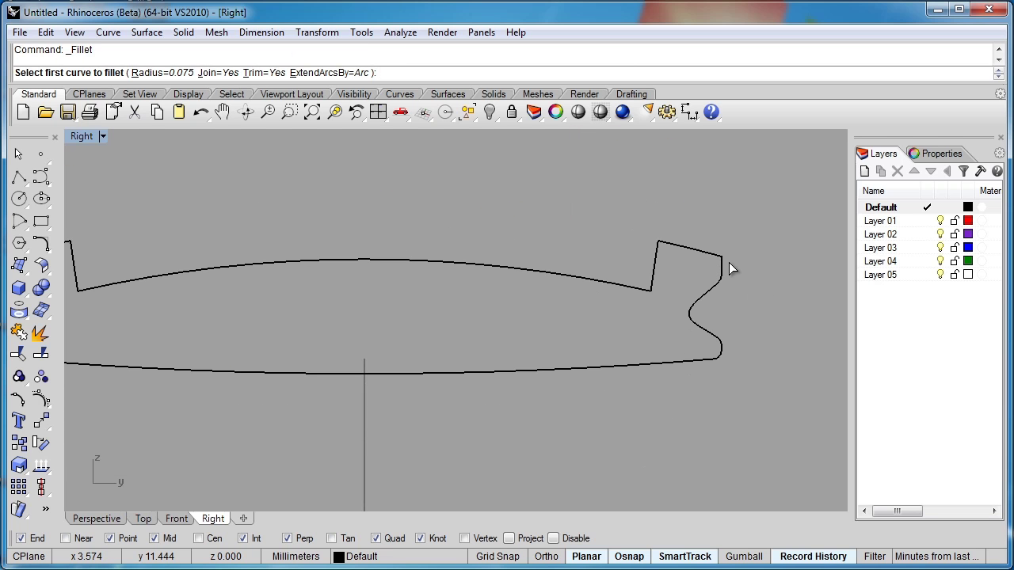
scroll(728, 262, up, 2)
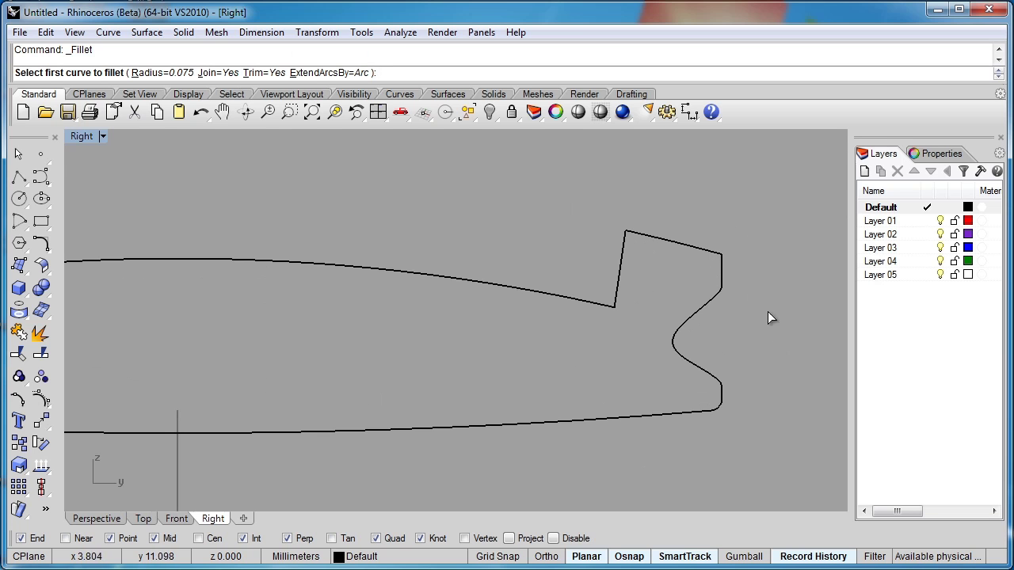
click(712, 255)
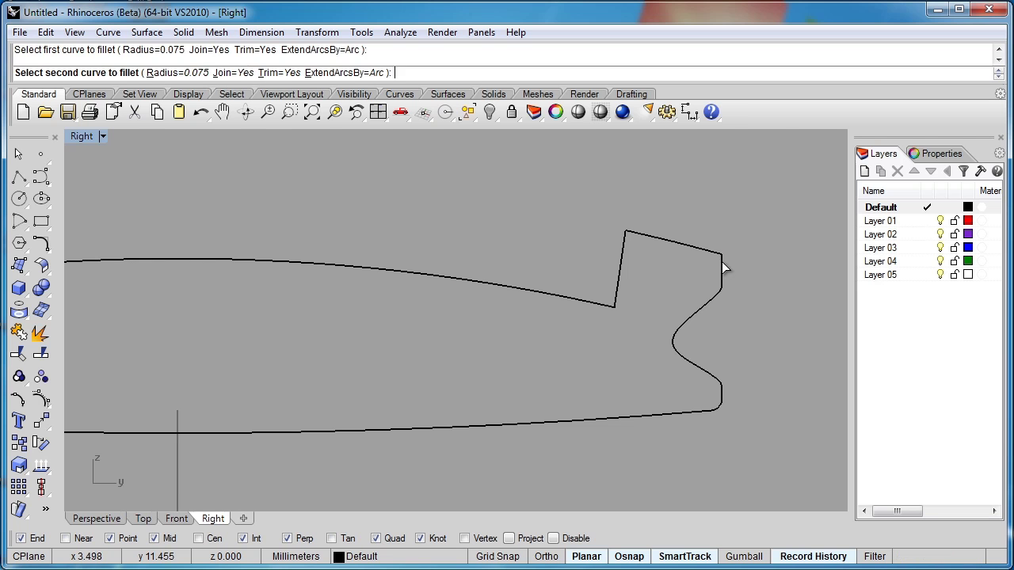
click(722, 267)
key(Return)
click(634, 236)
click(625, 246)
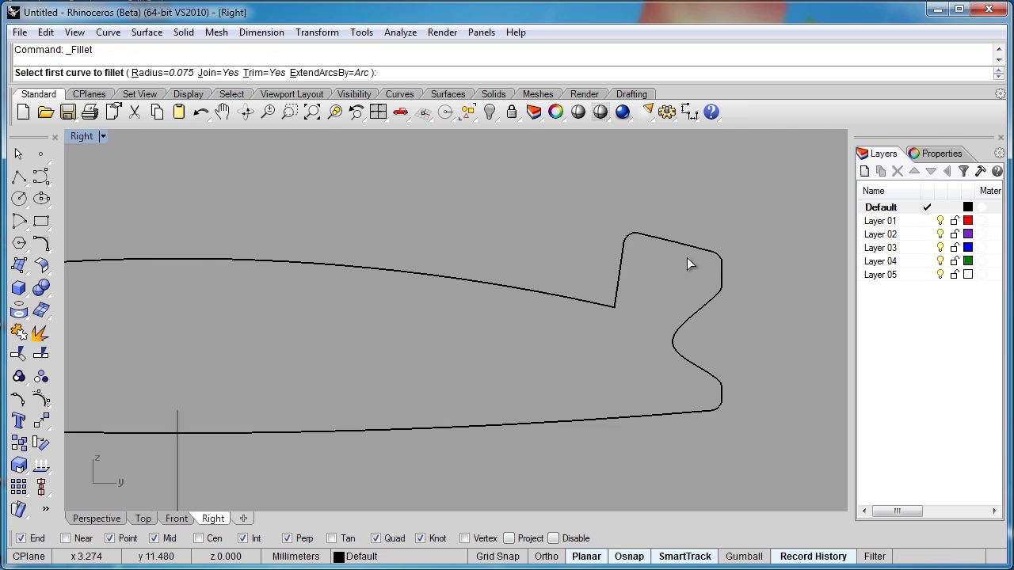
Fillet the inner top corner of the left raised lip with a 0.075 mm radius and end the repeating fillet.
scroll(687, 257, down, 5)
scroll(286, 272, up, 4)
click(292, 247)
key(Escape)
key(Return)
scroll(351, 222, down, 4)
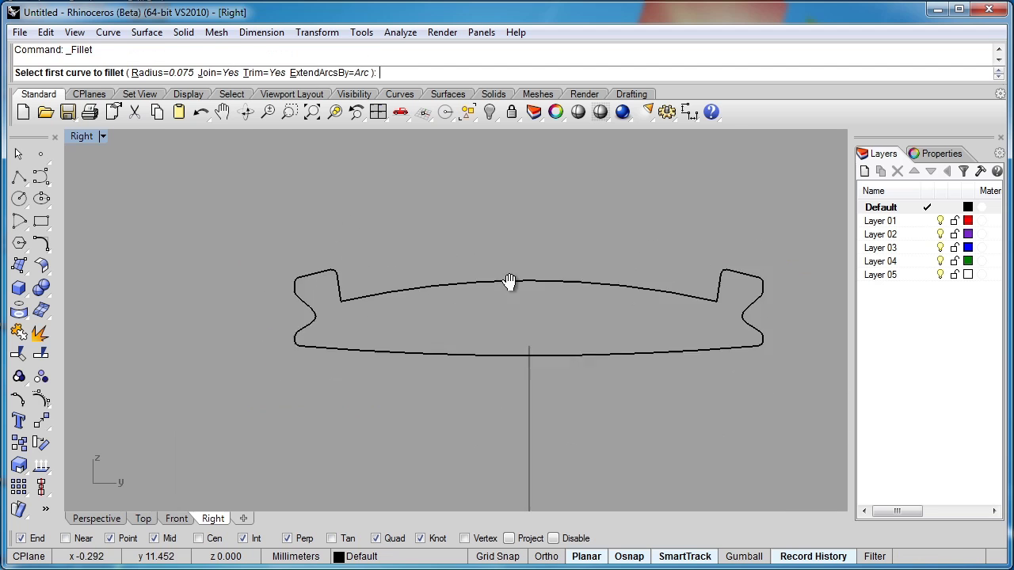
key(Escape)
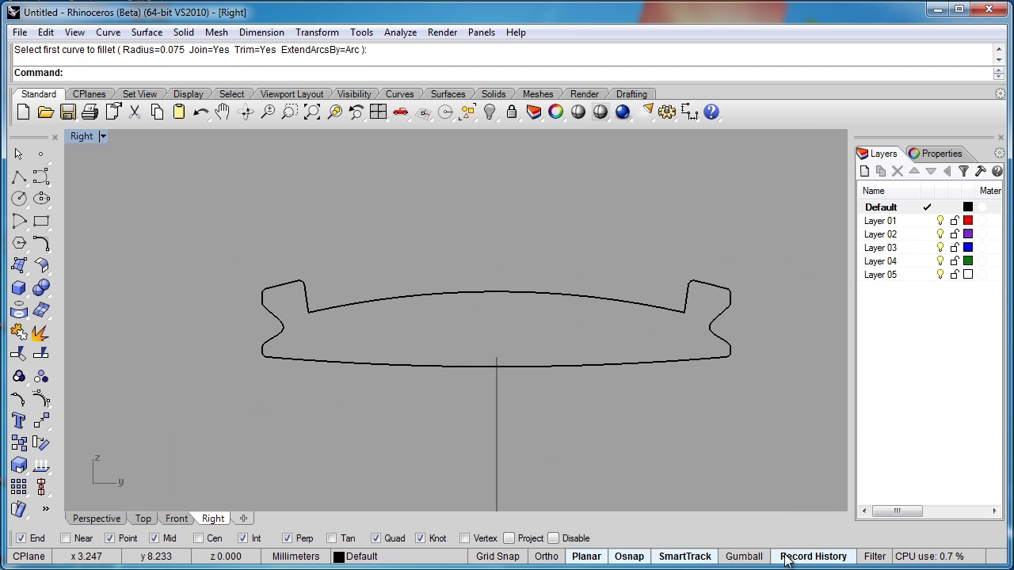
scroll(423, 376, down, 1)
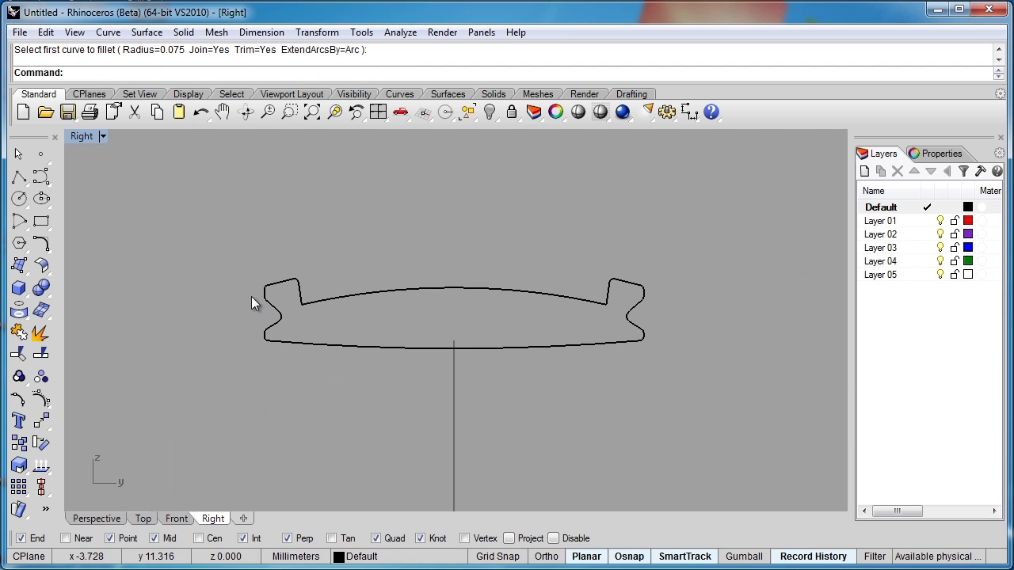